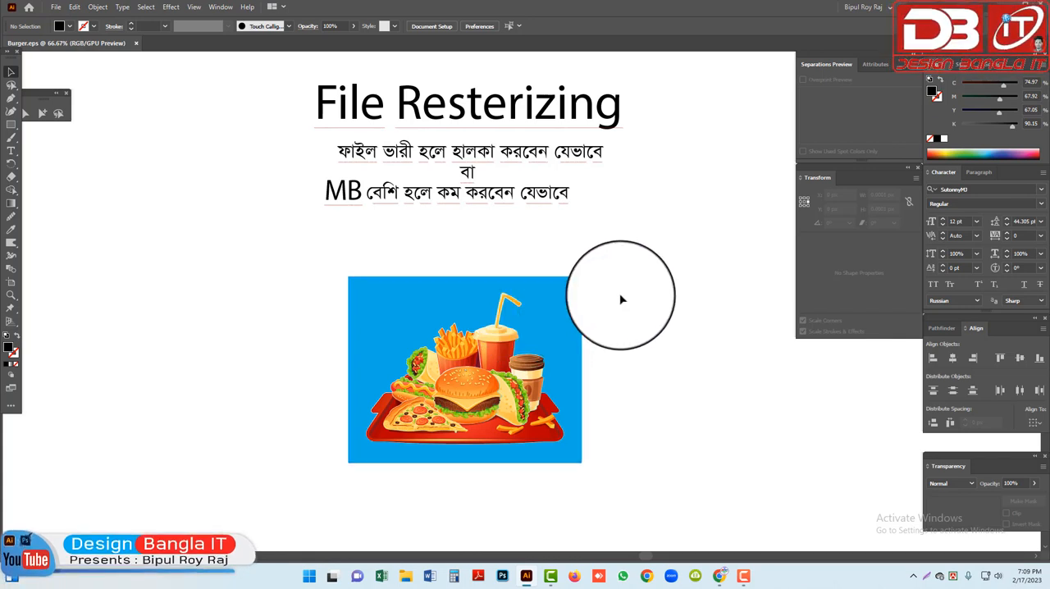
scroll(621, 300, up, 2)
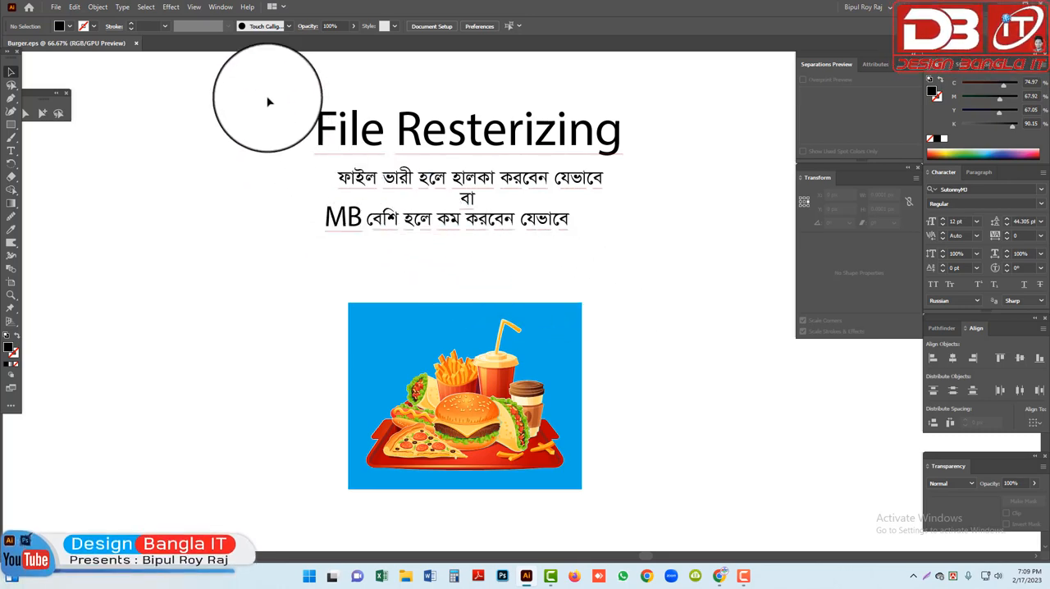
click(607, 138)
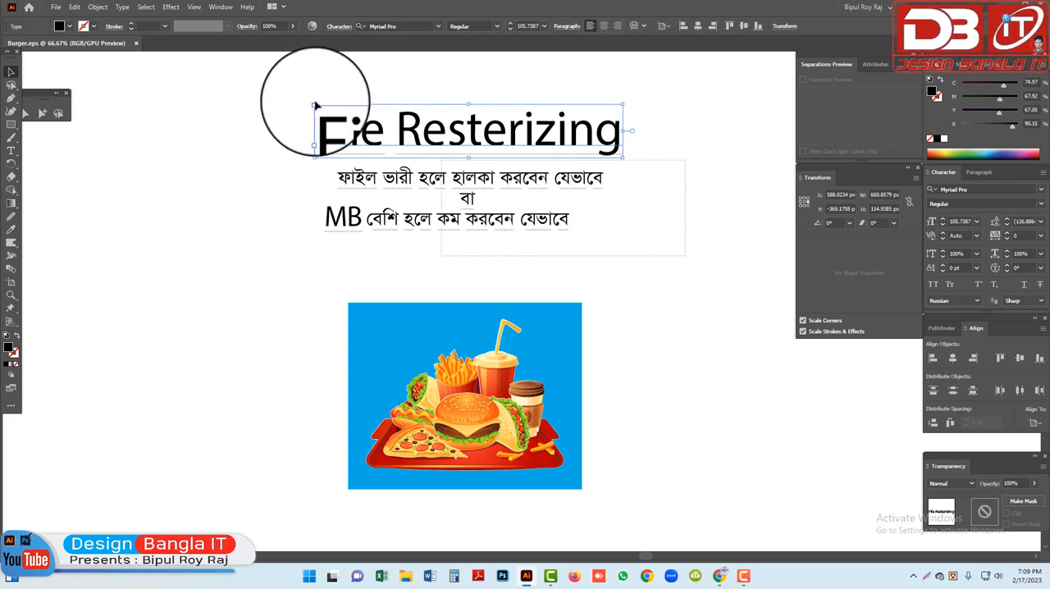
drag(282, 85, 283, 87)
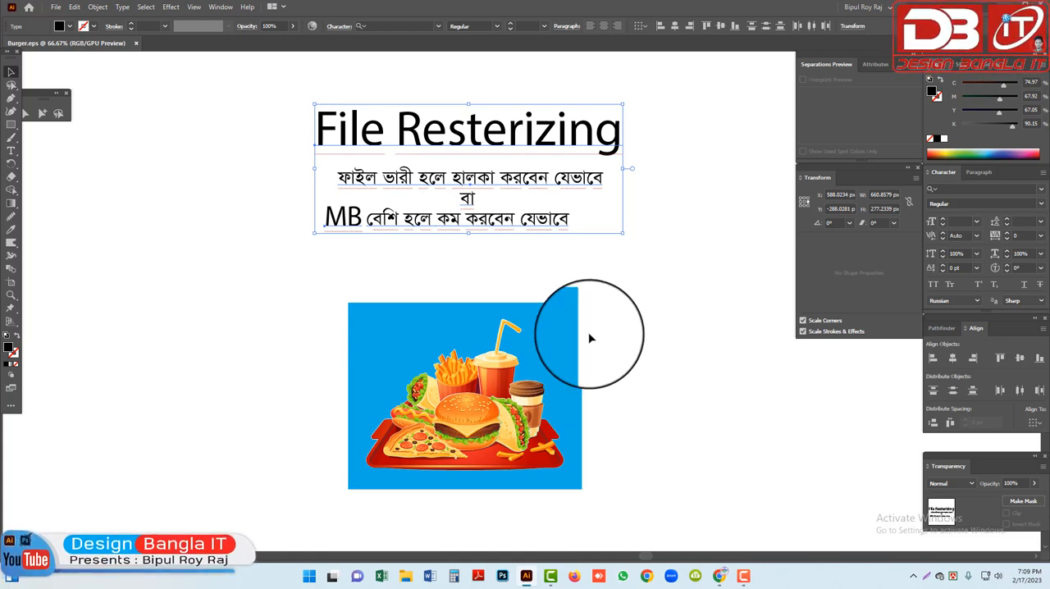
click(484, 379)
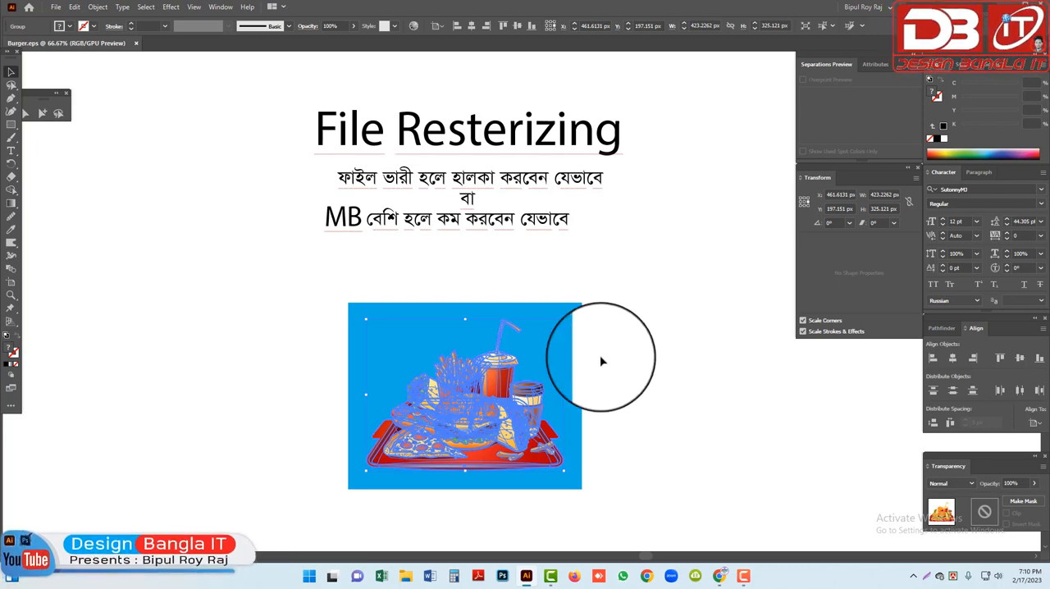
Move the food illustration together with its blue background up to just below the Bengali text lines
drag(317, 288, 663, 525)
drag(505, 437, 485, 358)
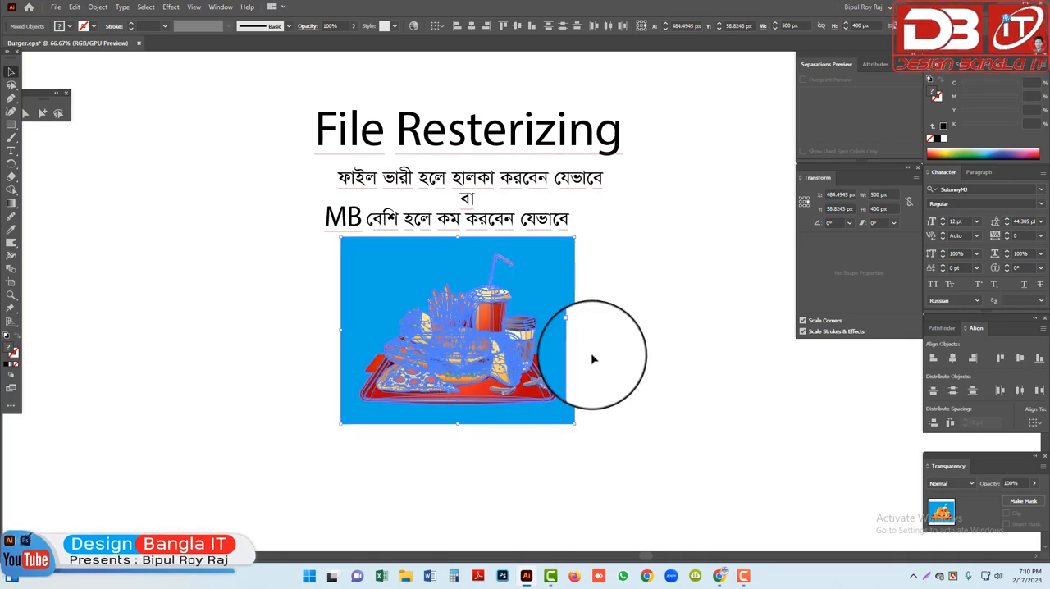
click(598, 357)
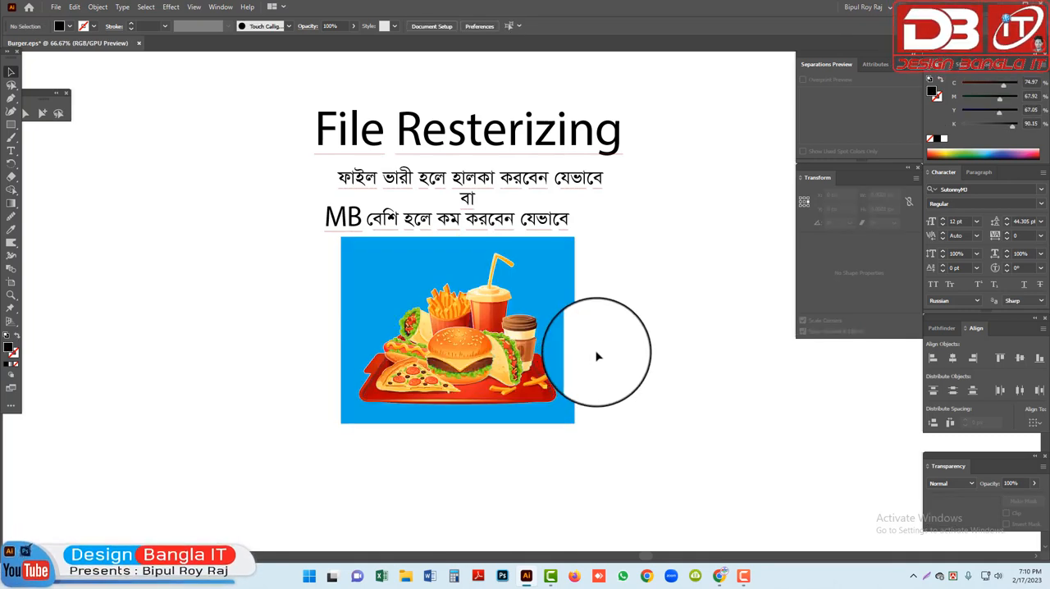
Examine the vector paths of the food group and the blue background rectangle up close by selecting each in turn
click(565, 316)
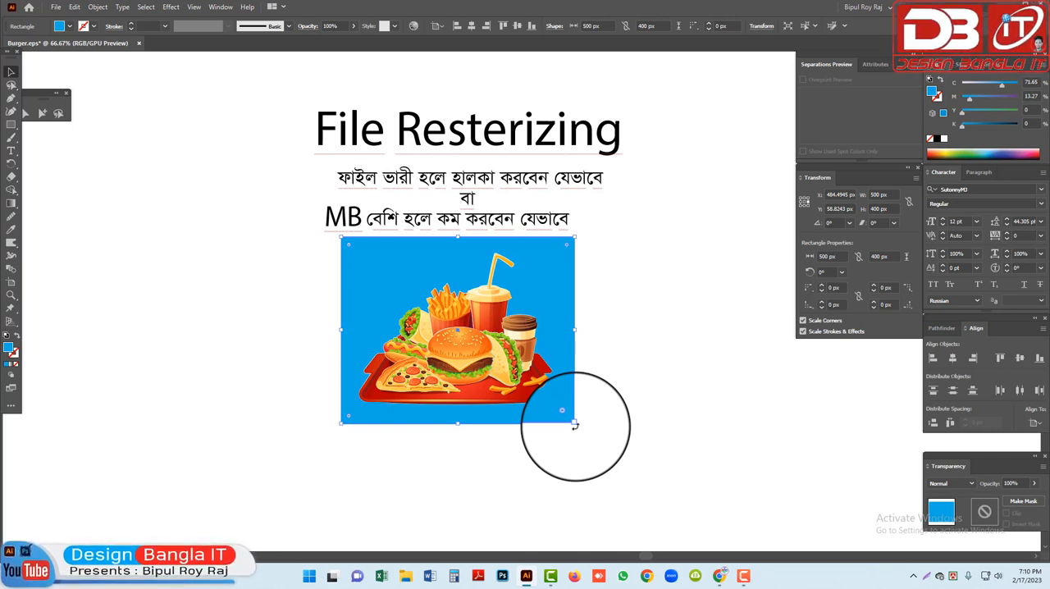
click(605, 444)
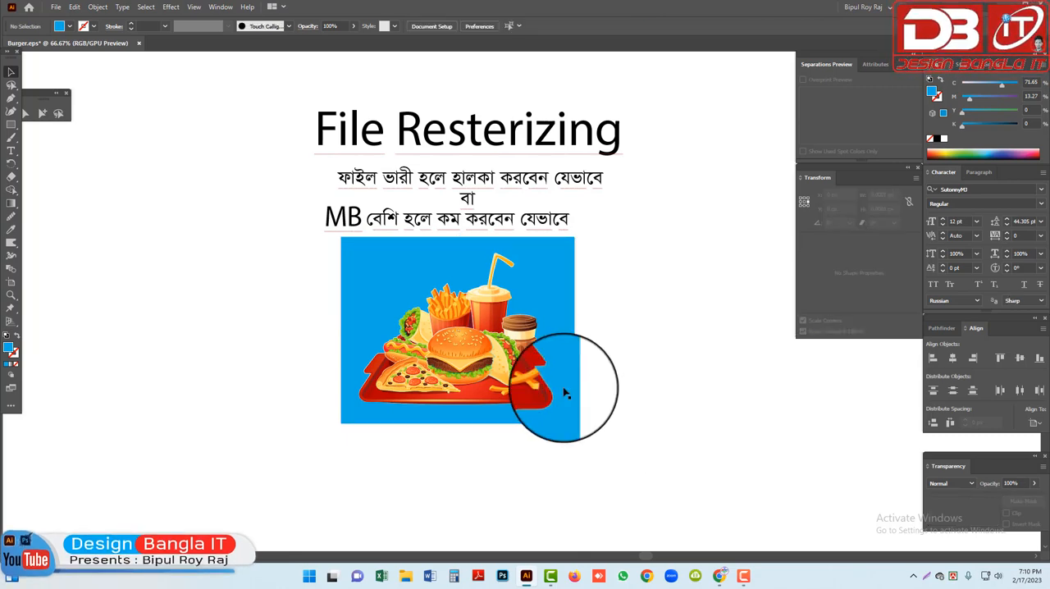
key(ctrl+plus)
click(563, 326)
drag(285, 246, 748, 429)
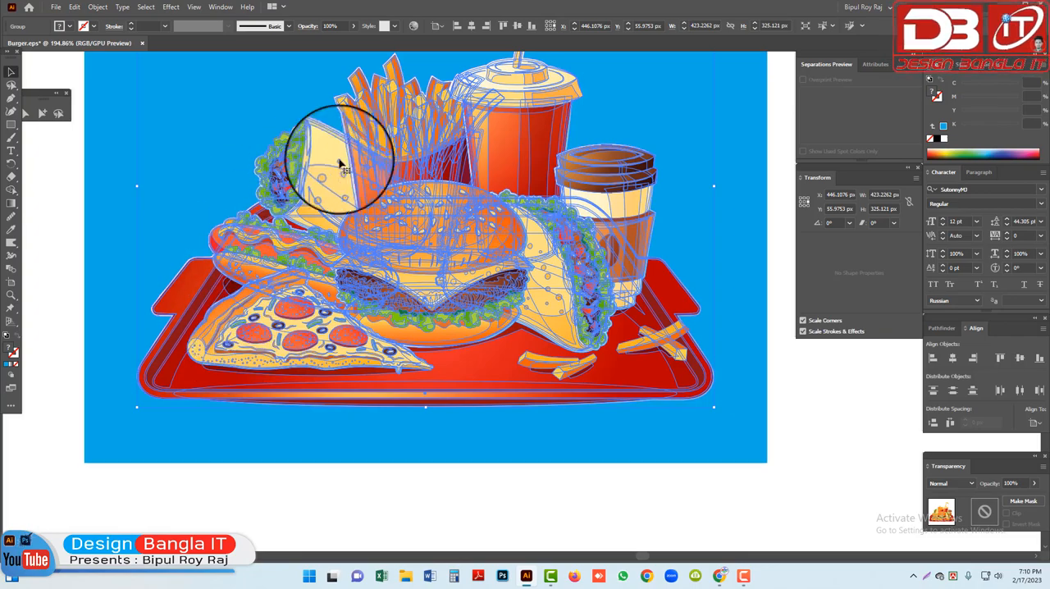
scroll(504, 188, up, 3)
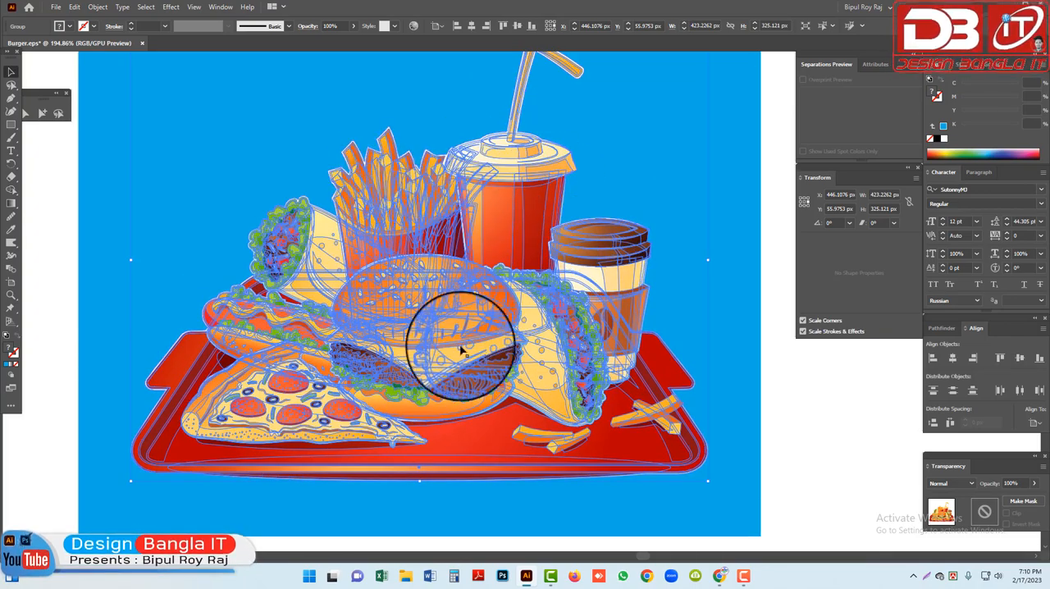
click(446, 517)
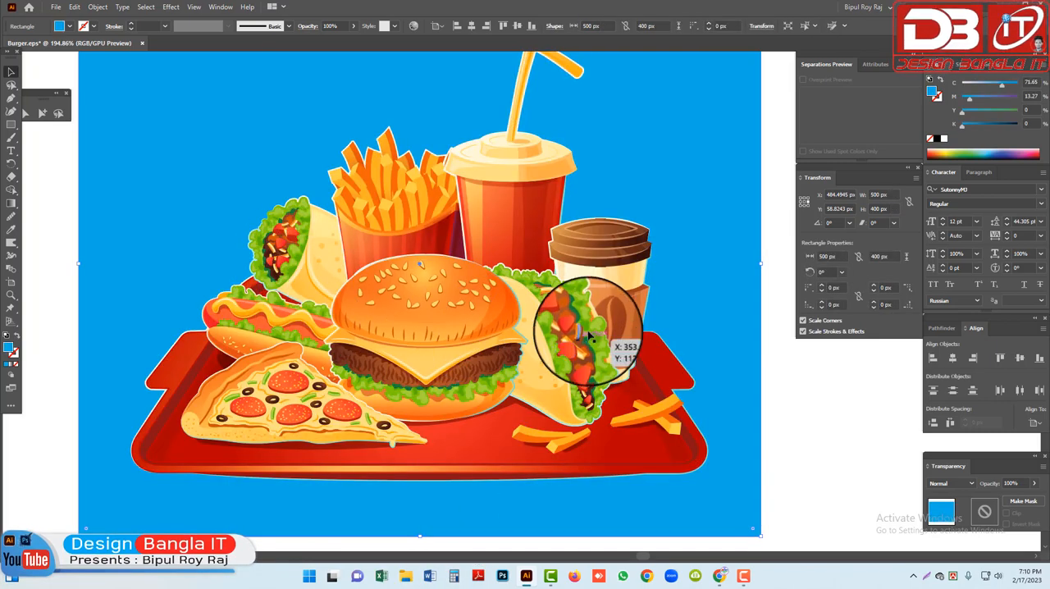
click(475, 181)
ctrl+alt+click(495, 287)
ctrl+alt+click(495, 287)
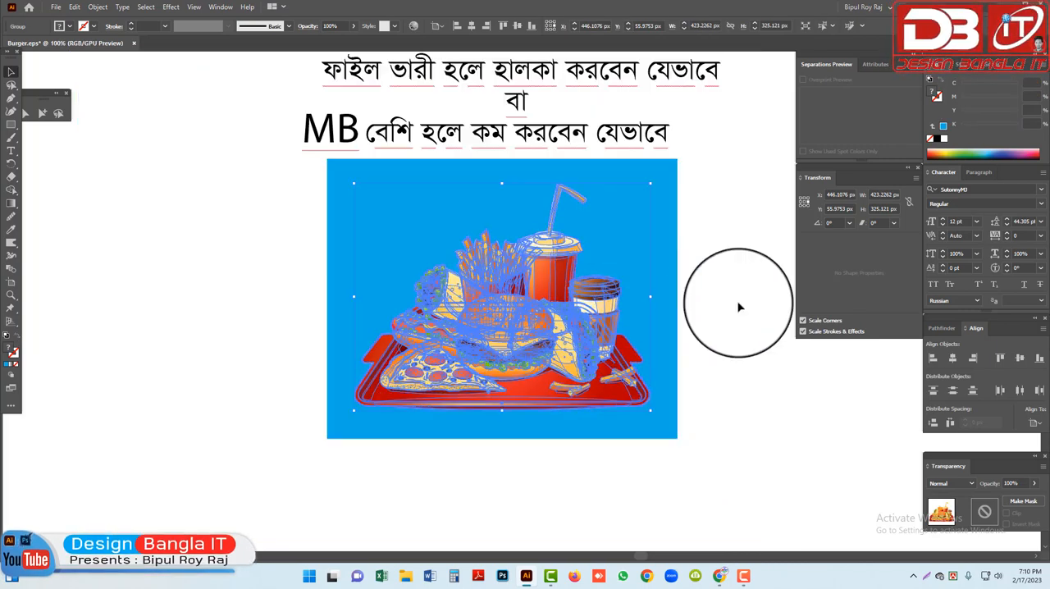
click(738, 303)
drag(653, 235, 612, 271)
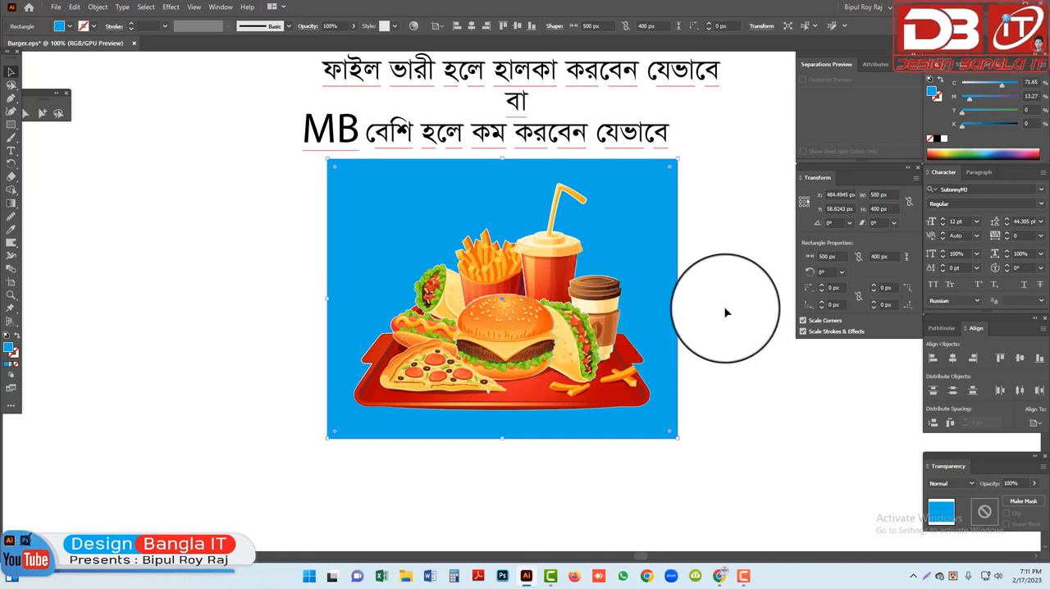
drag(727, 310, 445, 361)
drag(680, 310, 622, 312)
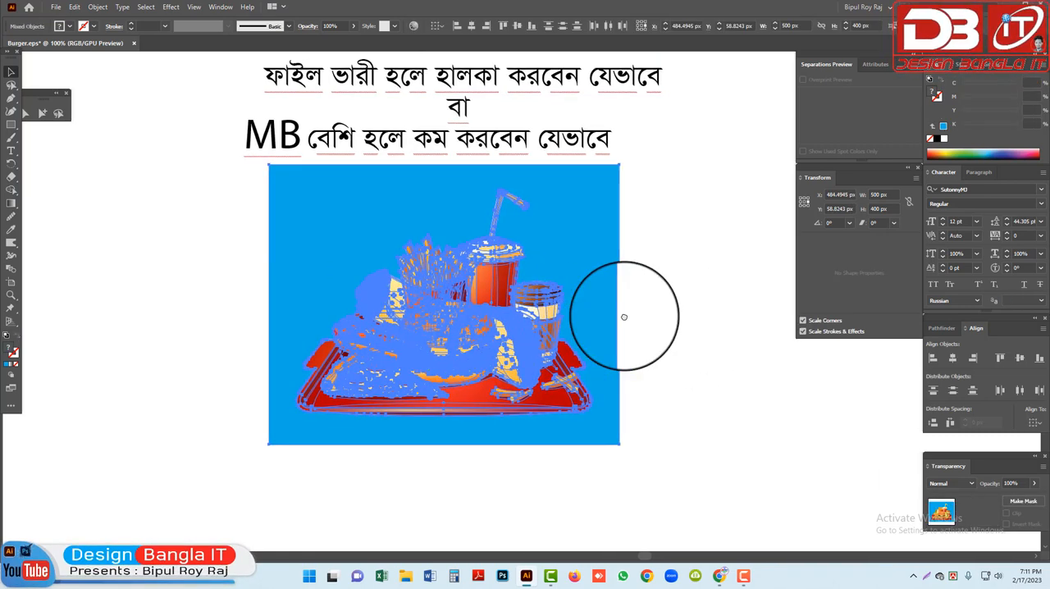
Fill the background rectangle with a linear gradient from white to cyan, setting the end stop to CMYK 100, 0, 0, 0
click(582, 227)
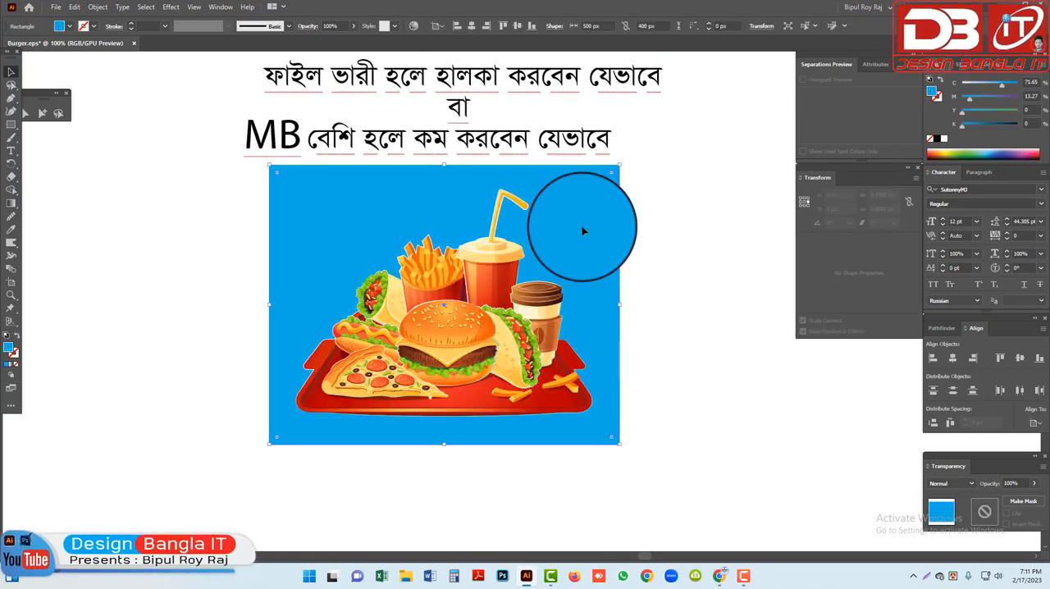
click(991, 69)
click(994, 146)
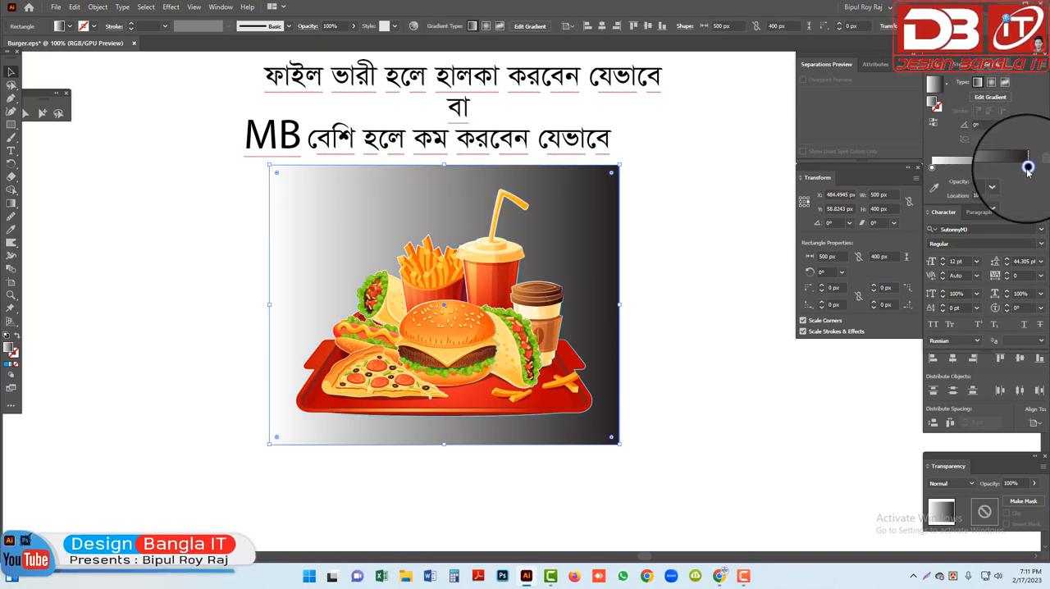
double_click(1036, 167)
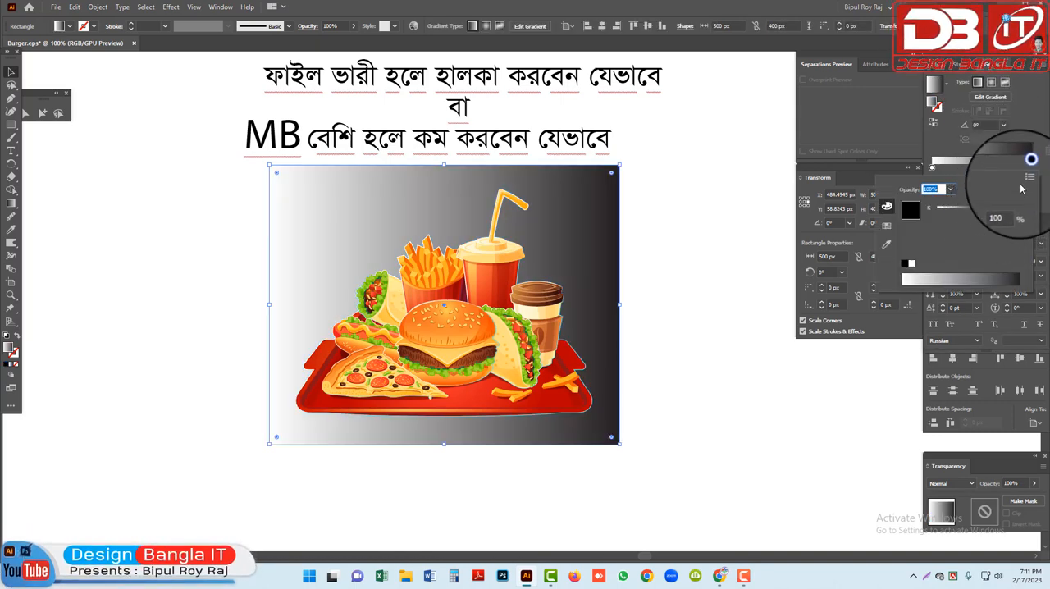
click(1027, 179)
click(969, 220)
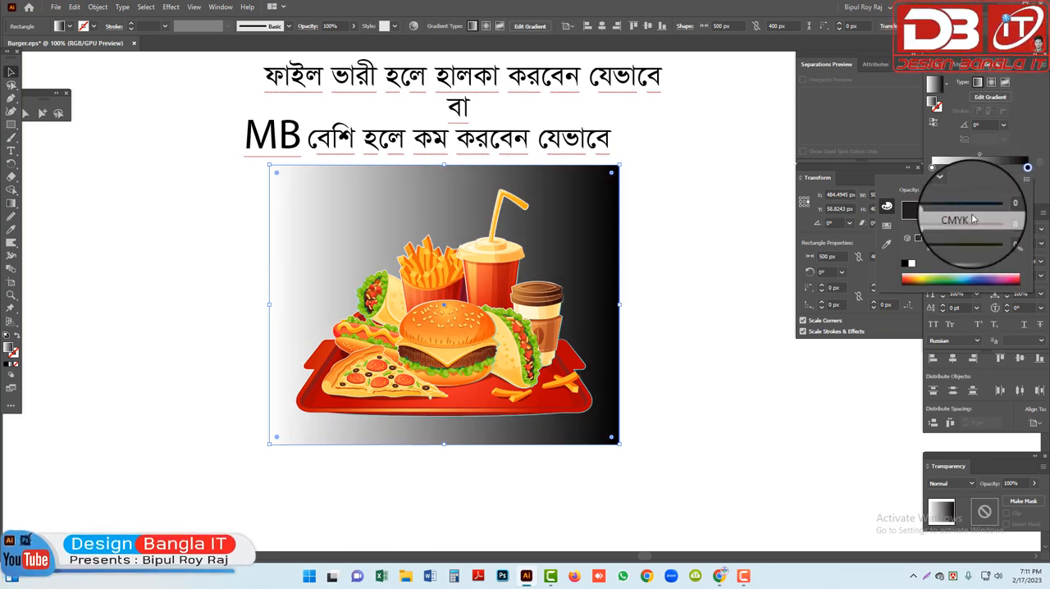
click(990, 211)
drag(992, 251, 820, 251)
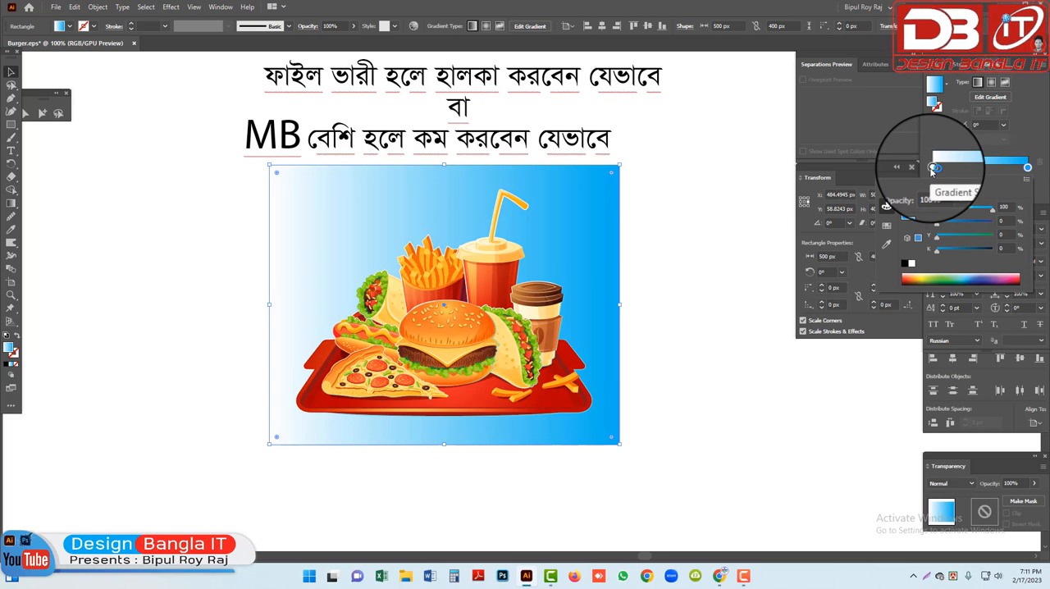
Make the background gradient radial and shift its midpoint to about 64%
click(992, 80)
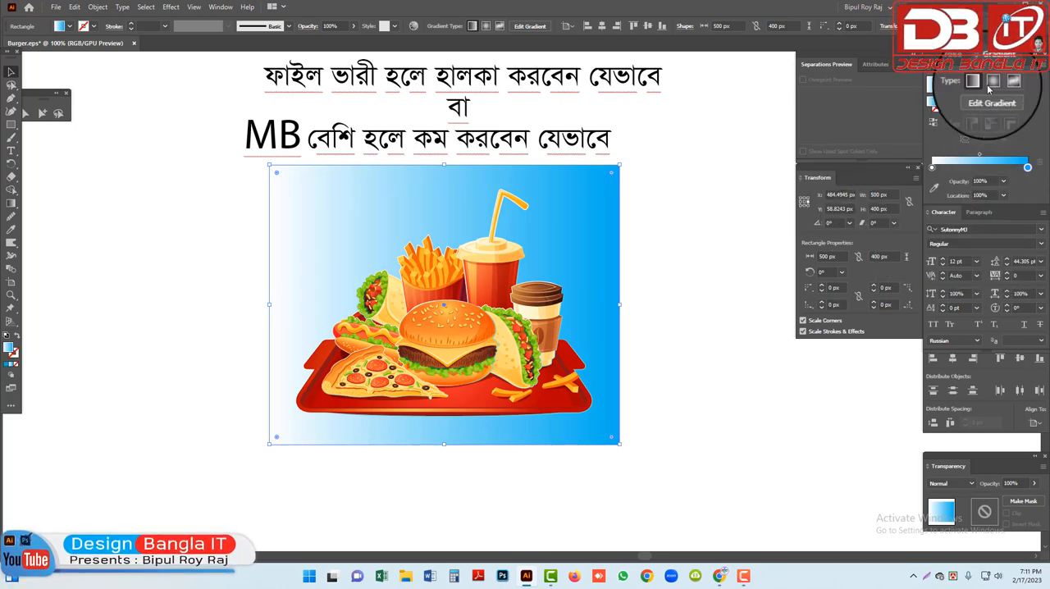
click(992, 83)
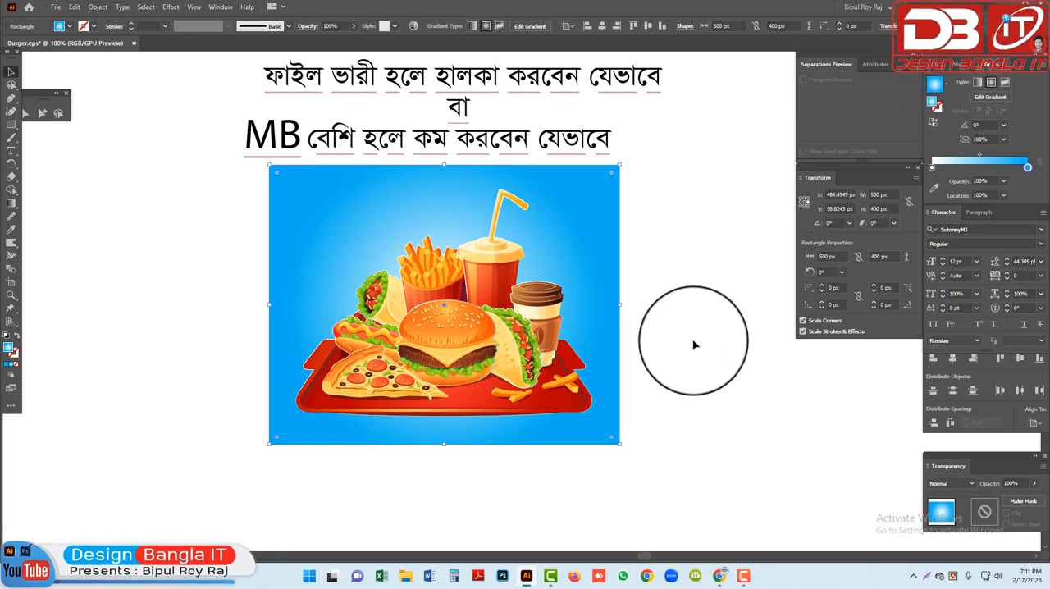
click(980, 157)
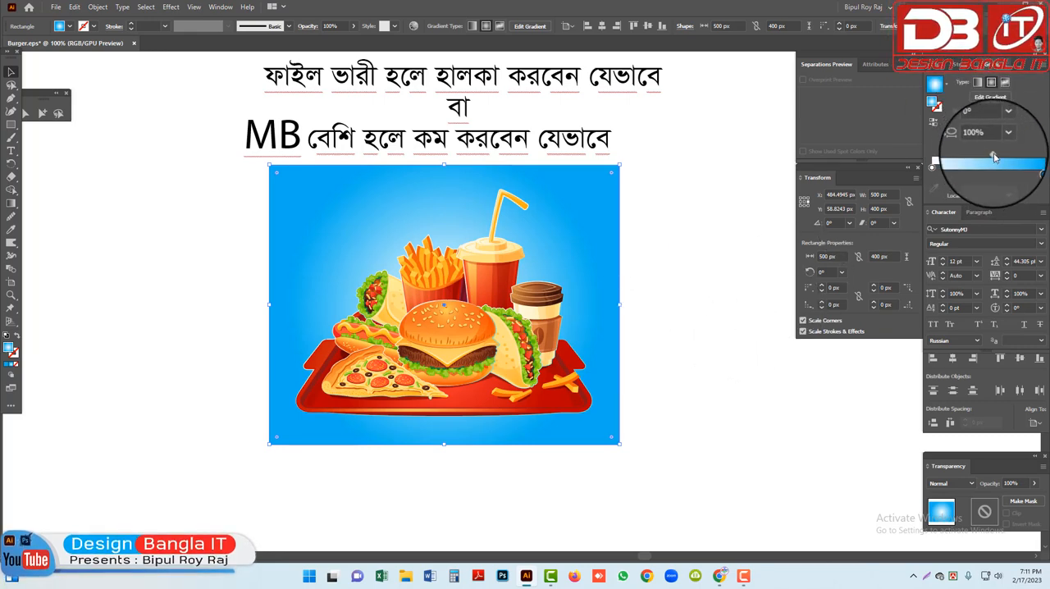
Move the food group slightly up on its background and shift the radial gradient's midpoint to about 73%
drag(478, 379, 477, 351)
click(704, 321)
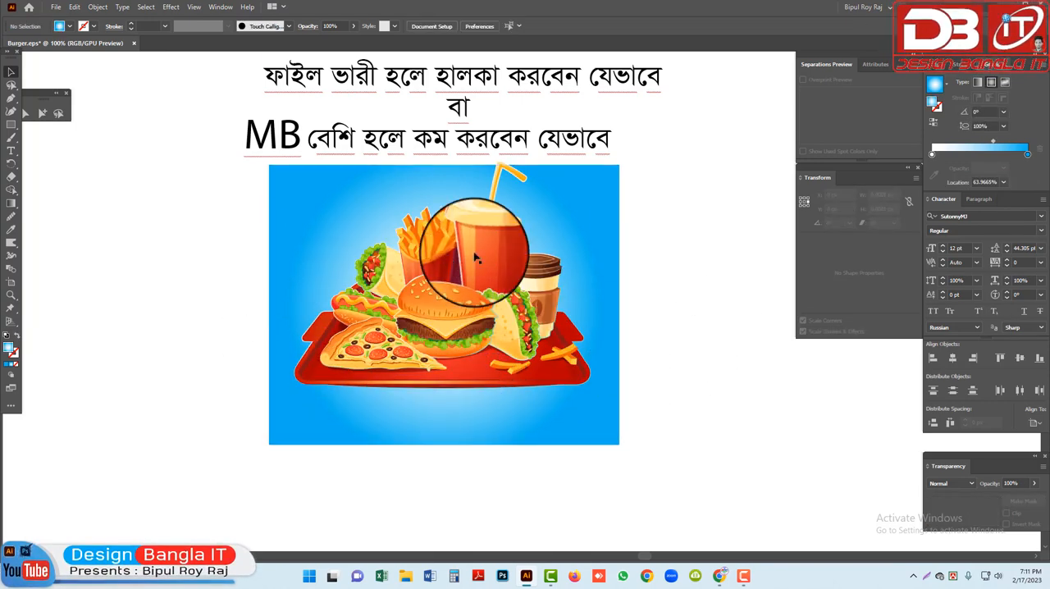
click(570, 199)
drag(994, 157, 1007, 157)
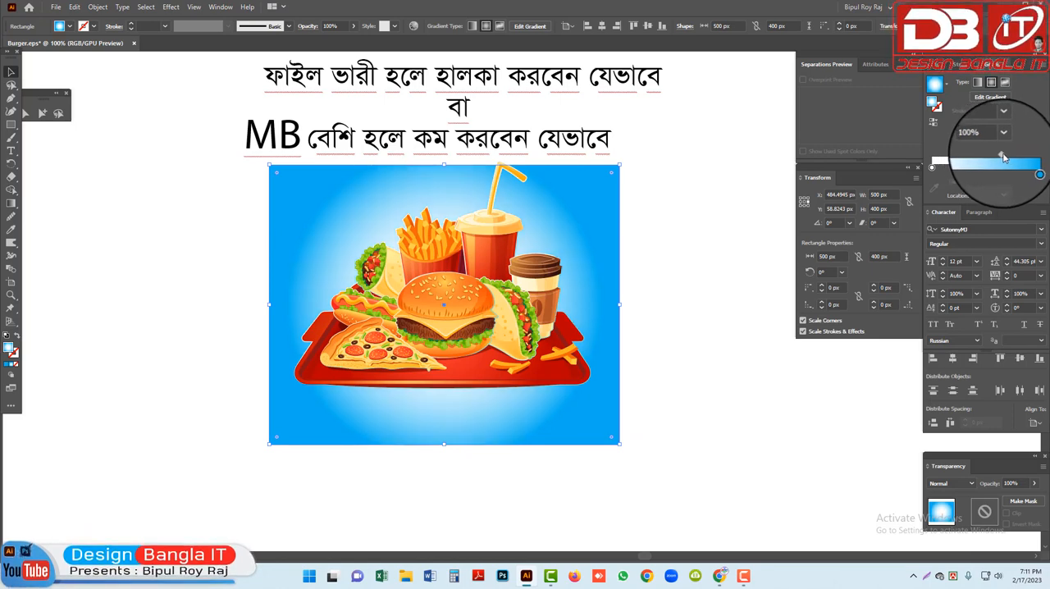
click(727, 256)
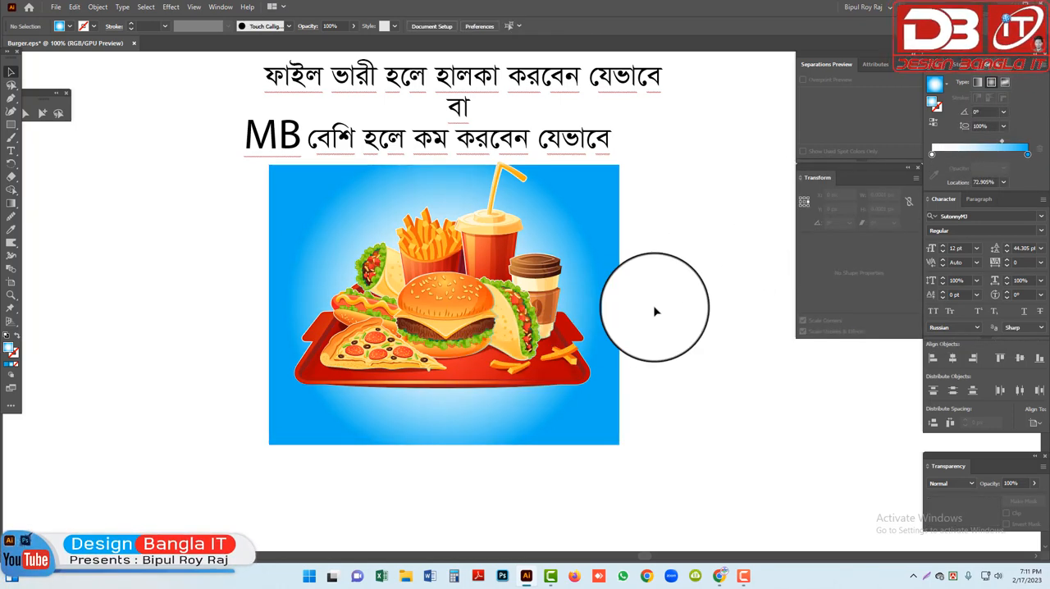
Place two copies of the food group beside the original, one above the other on the blank canvas
click(447, 300)
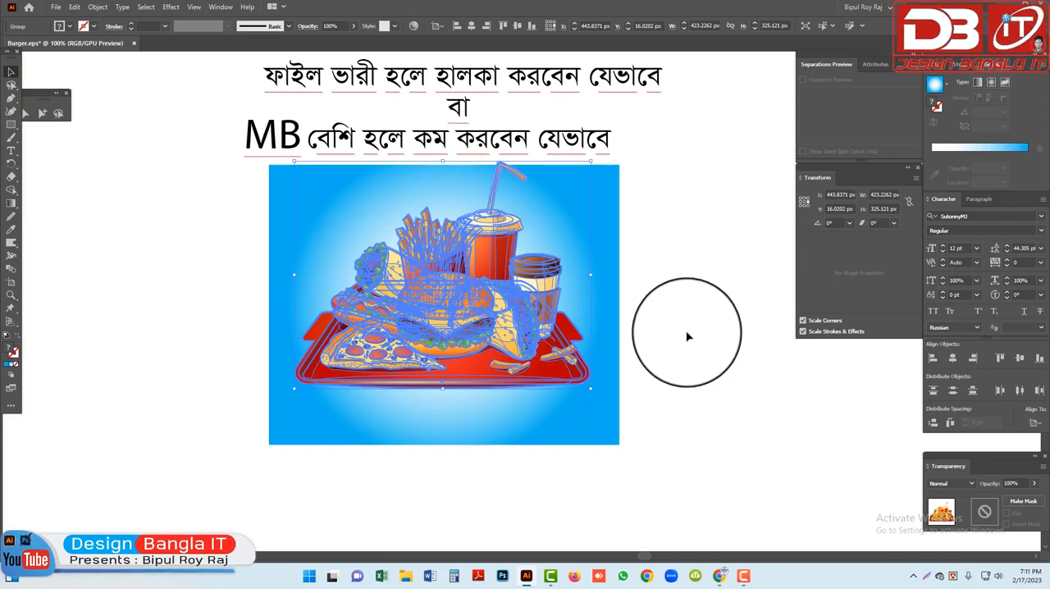
key(ctrl+minus)
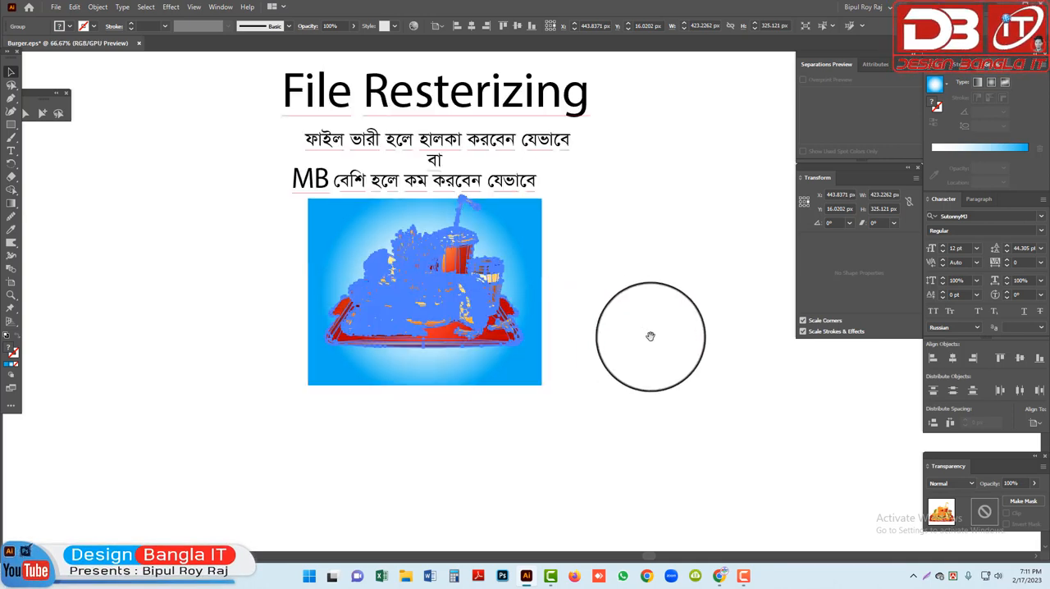
drag(651, 336, 511, 362)
drag(268, 330, 574, 178)
click(714, 307)
click(704, 295)
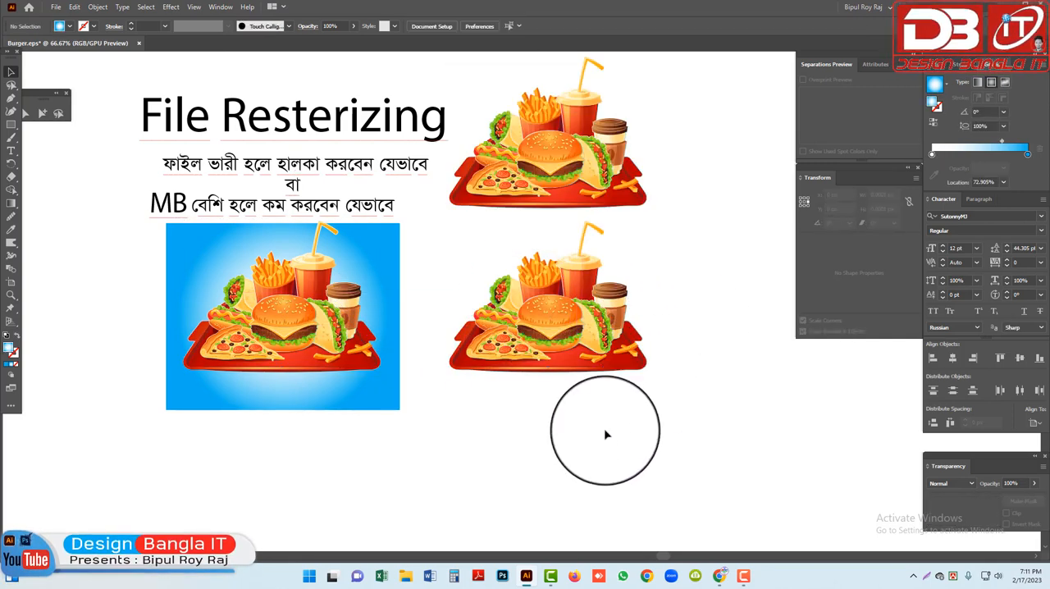
Nudge the original food group slightly down on the gradient background
drag(585, 327, 476, 246)
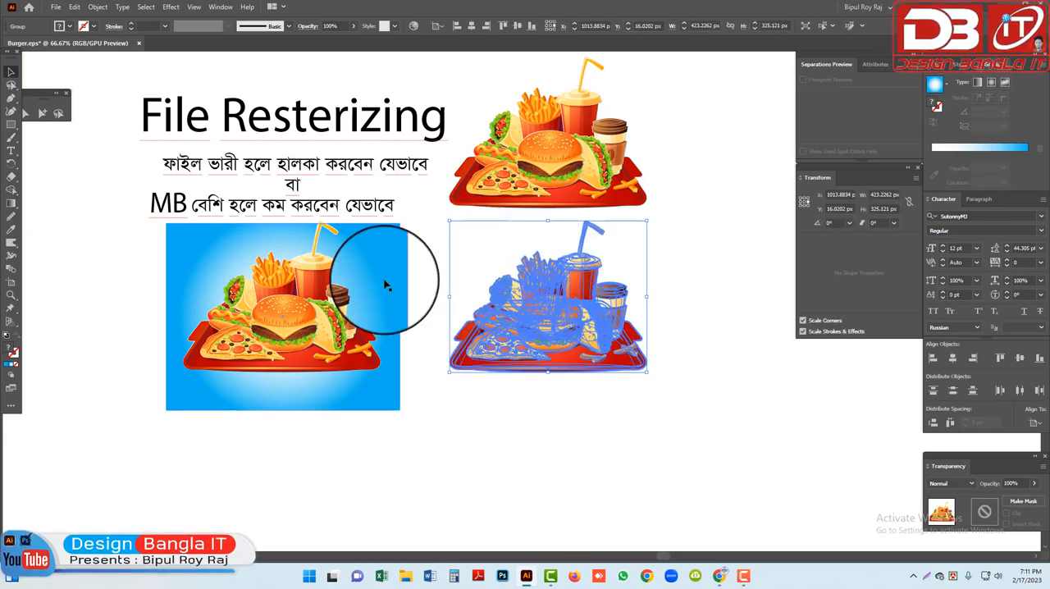
drag(509, 329, 318, 327)
click(596, 425)
click(558, 306)
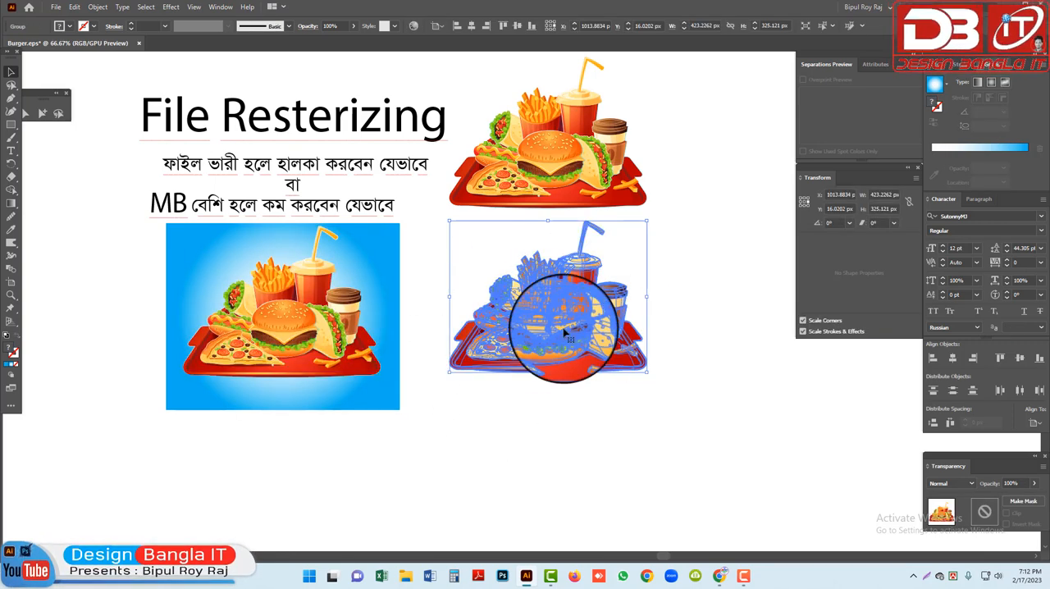
drag(113, 310, 295, 364)
click(582, 415)
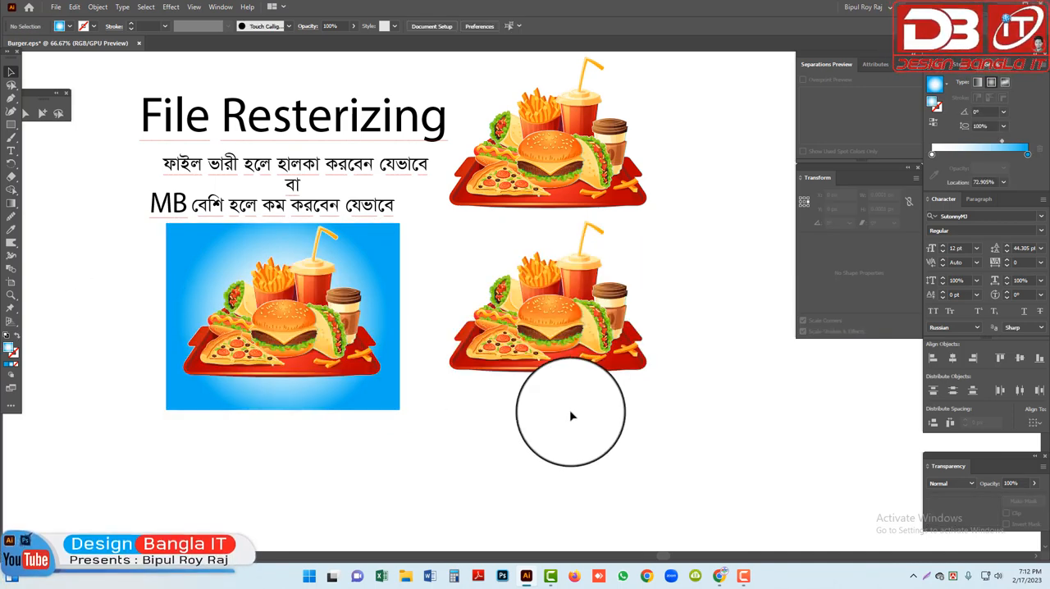
Rasterize the lower food group copy as RGB at High (300 ppi), transparent background, Art Optimized (Supersampling) anti-aliasing, with a clipping mask
click(530, 334)
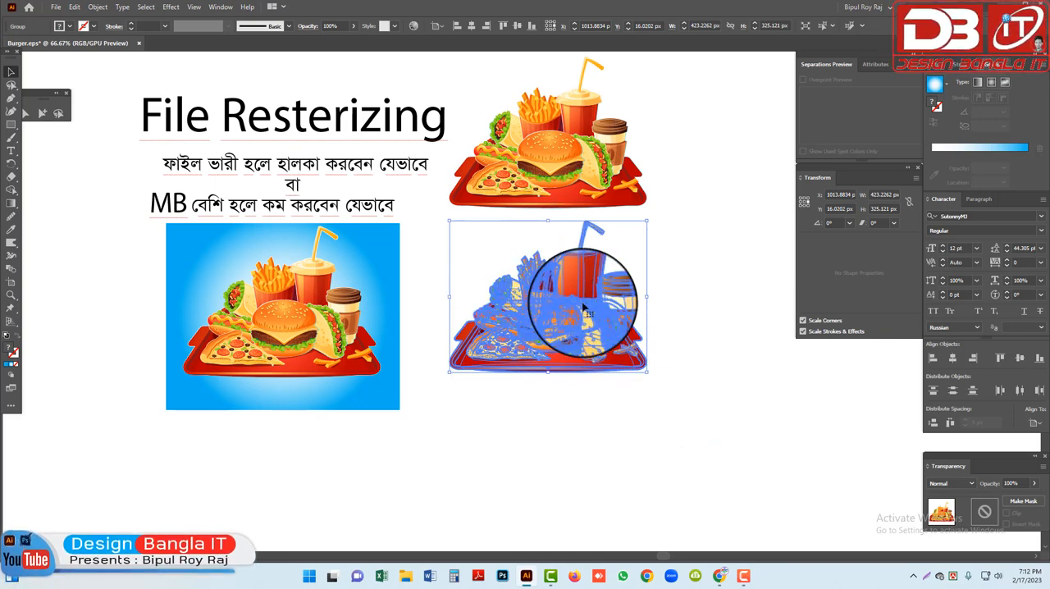
click(98, 8)
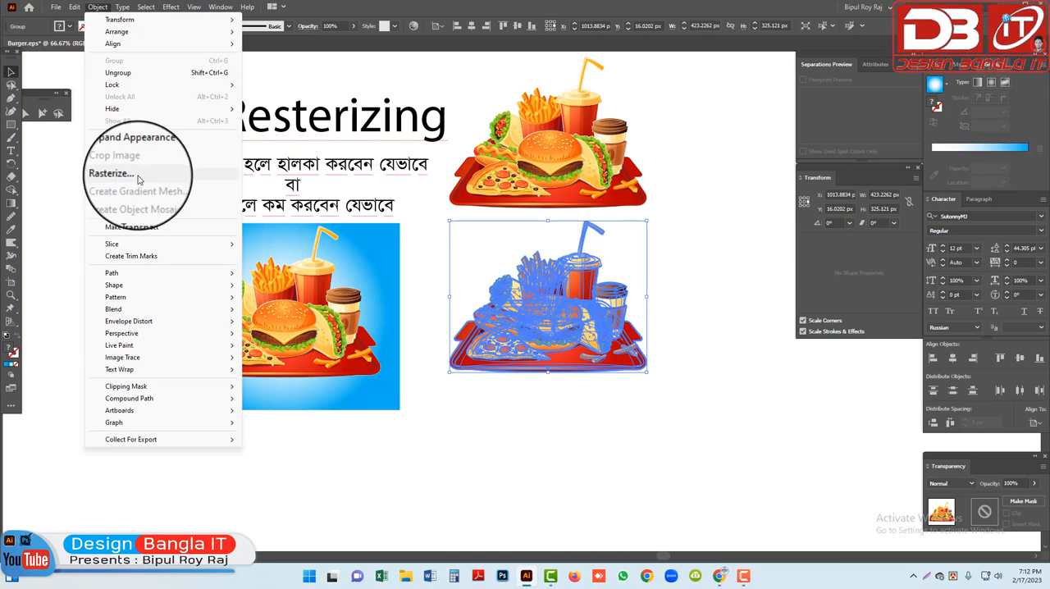
click(128, 176)
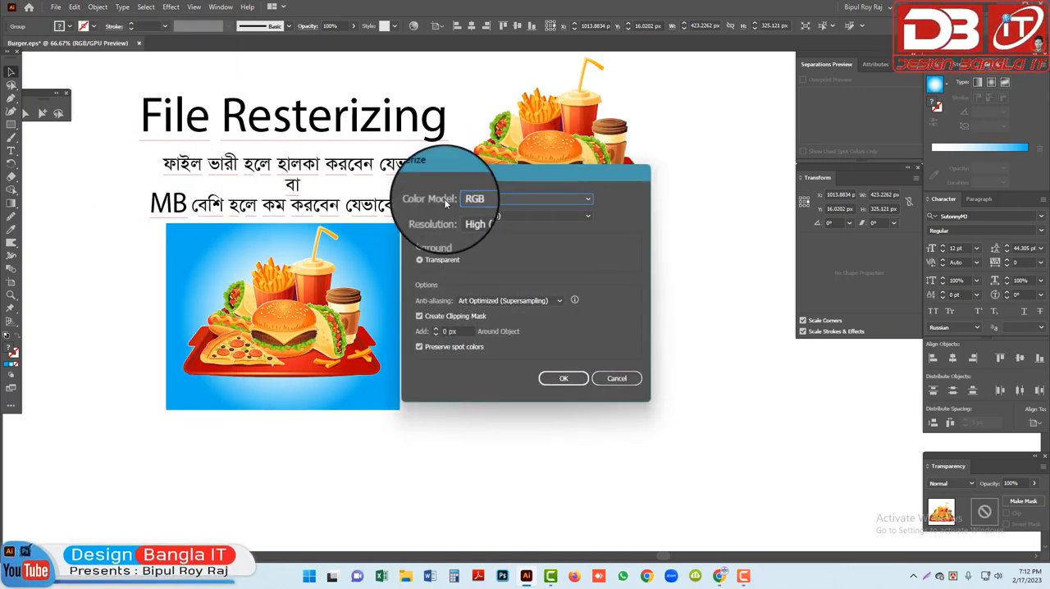
click(513, 200)
click(492, 199)
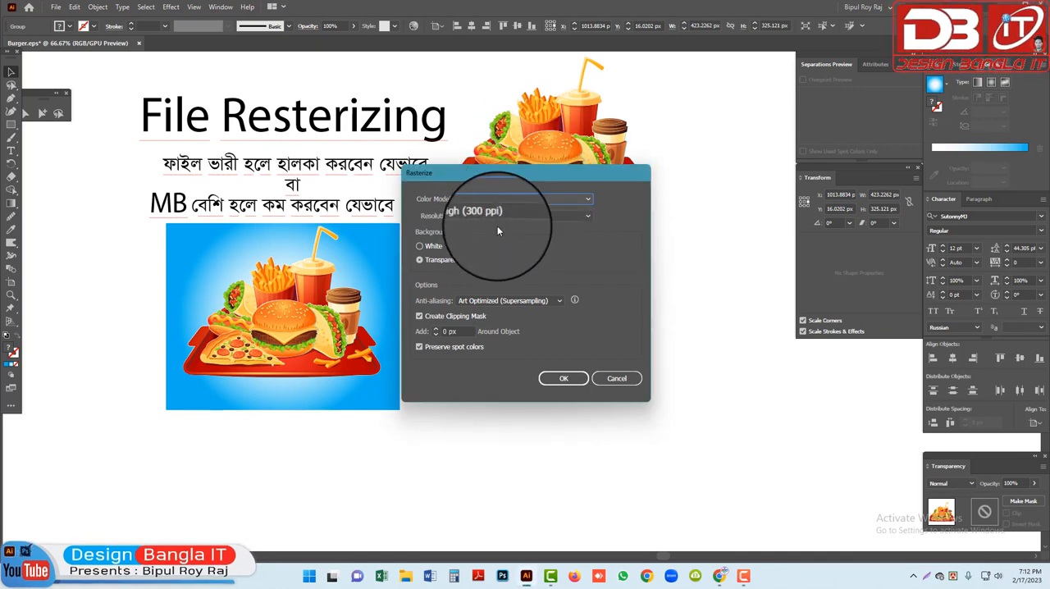
click(506, 217)
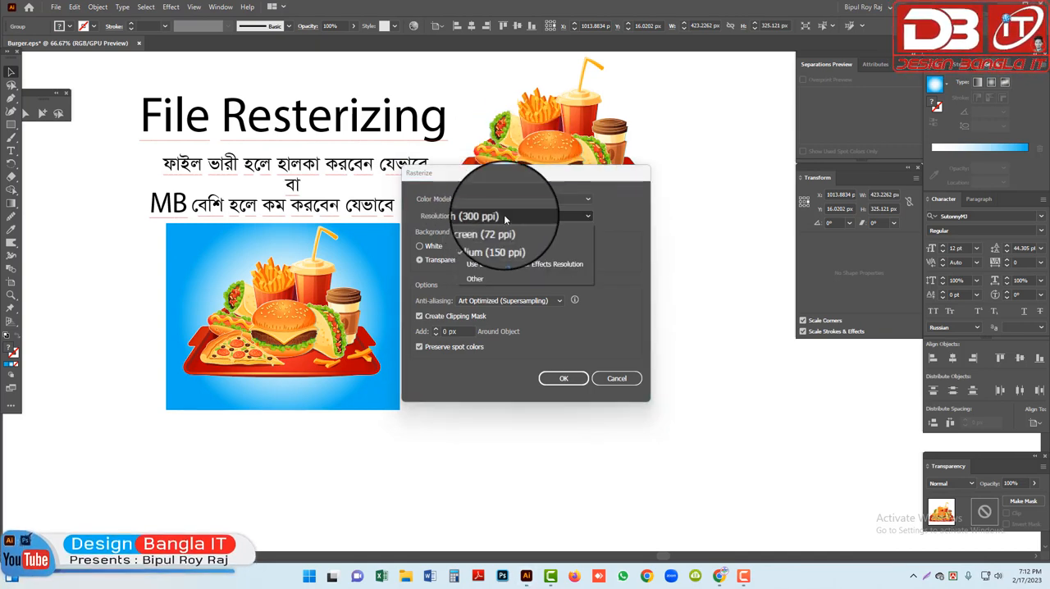
click(506, 218)
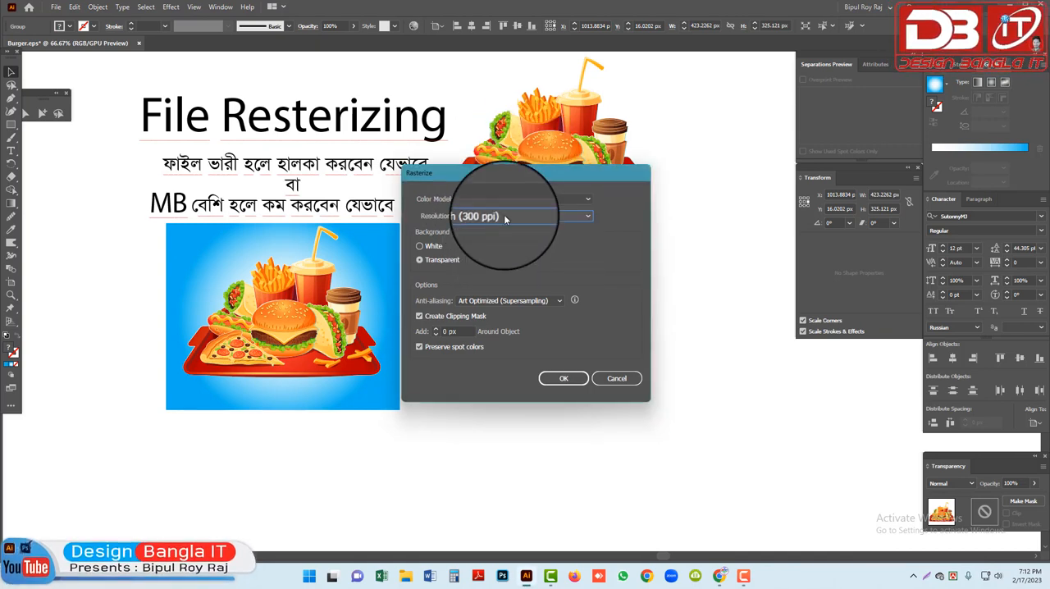
click(427, 247)
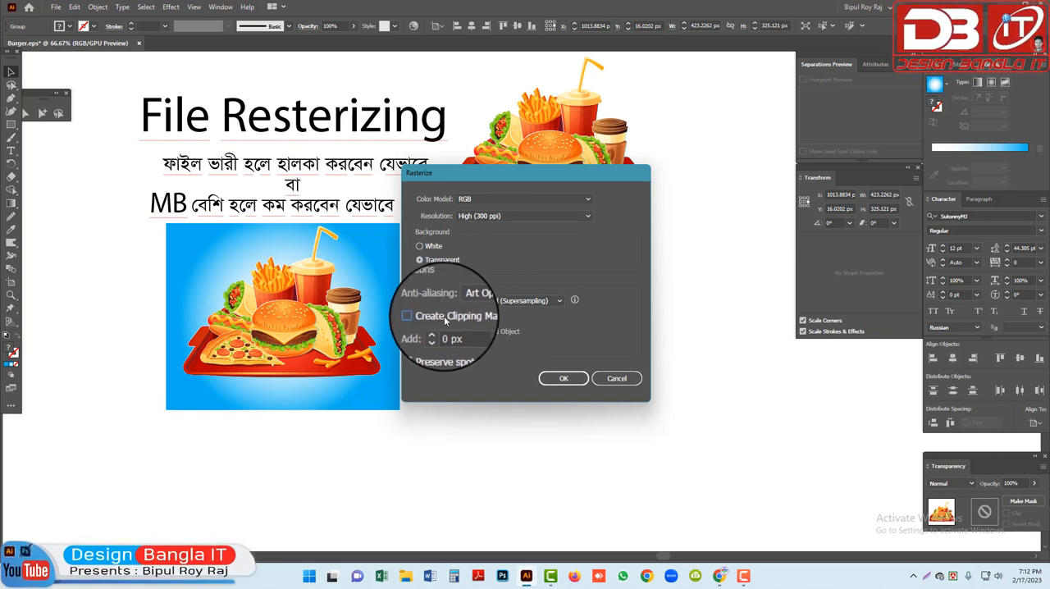
click(552, 305)
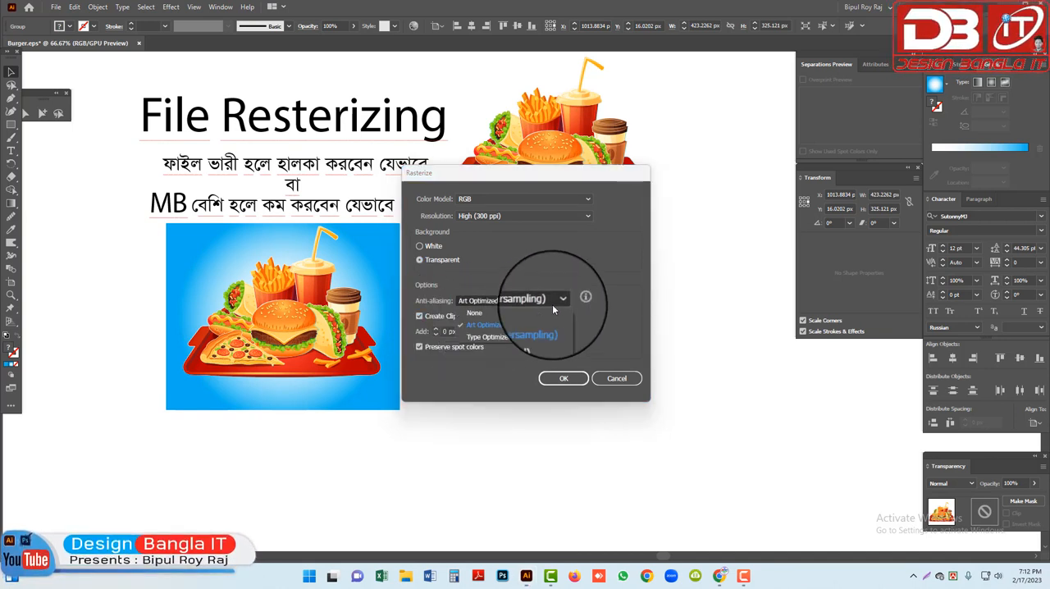
click(513, 303)
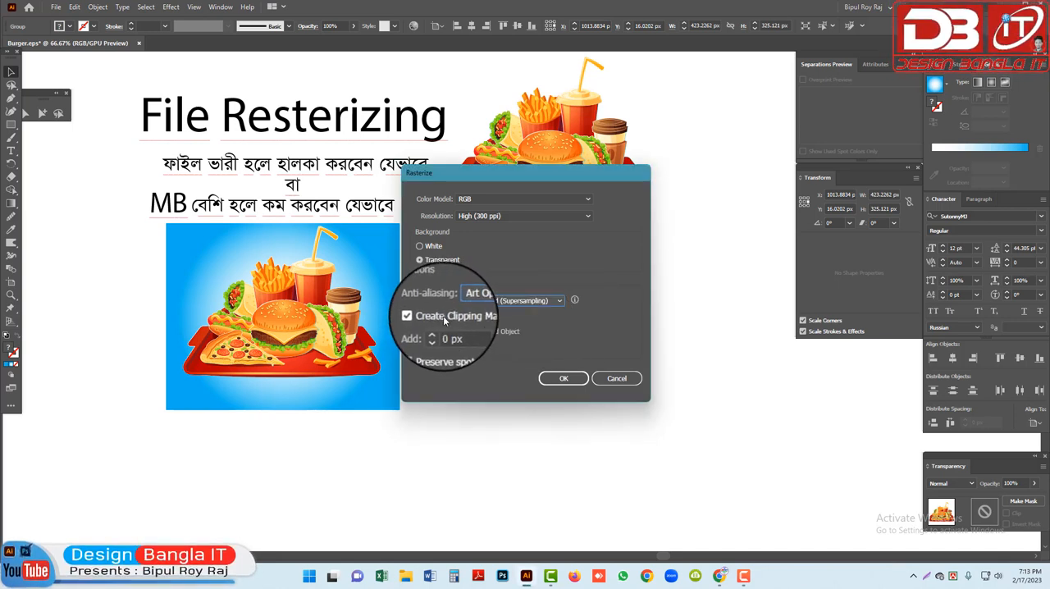
click(565, 381)
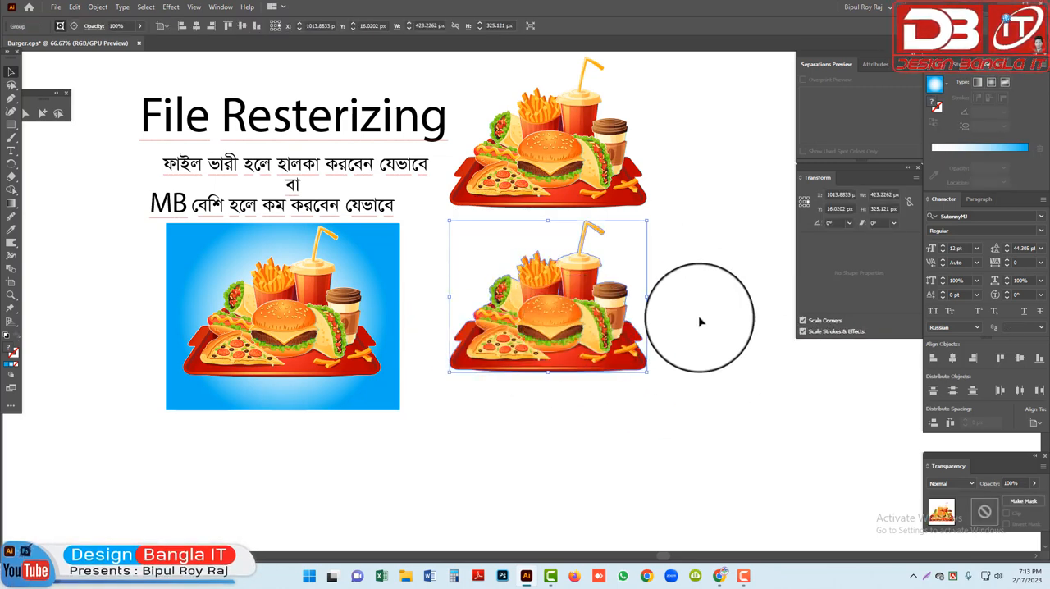
Compare the rasterized copy with the vector copy above it up close, with the panels hidden
click(698, 320)
scroll(763, 438, up, 5)
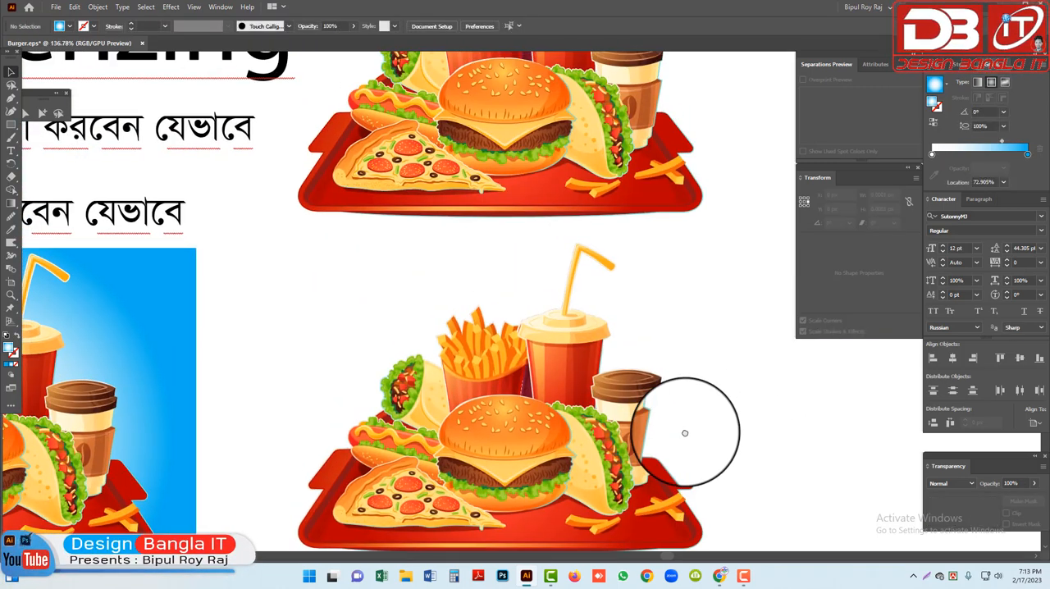
click(561, 380)
key(ctrl+1)
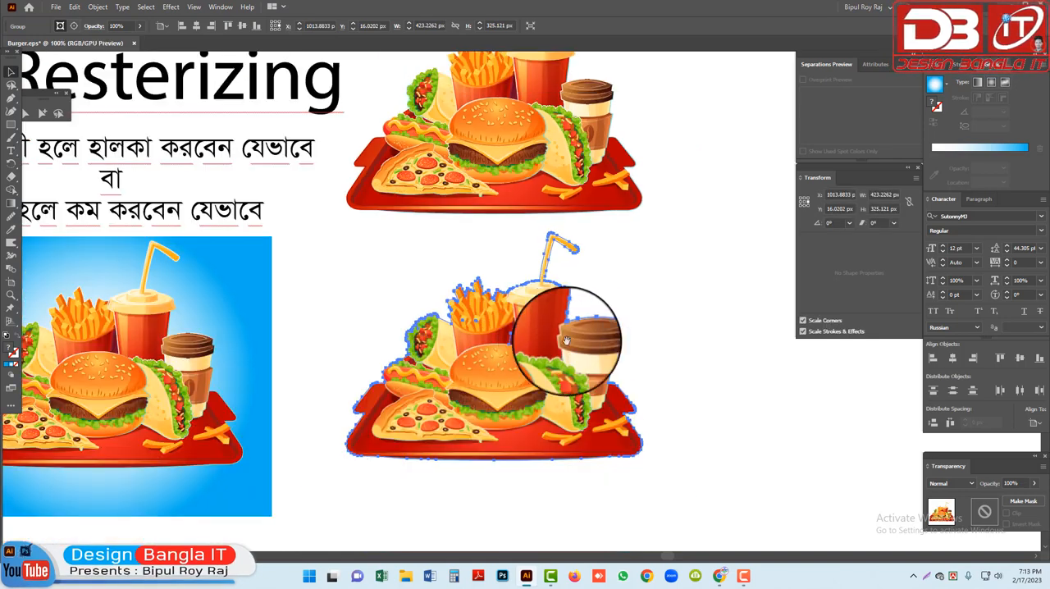
click(550, 155)
scroll(548, 180, up, 2)
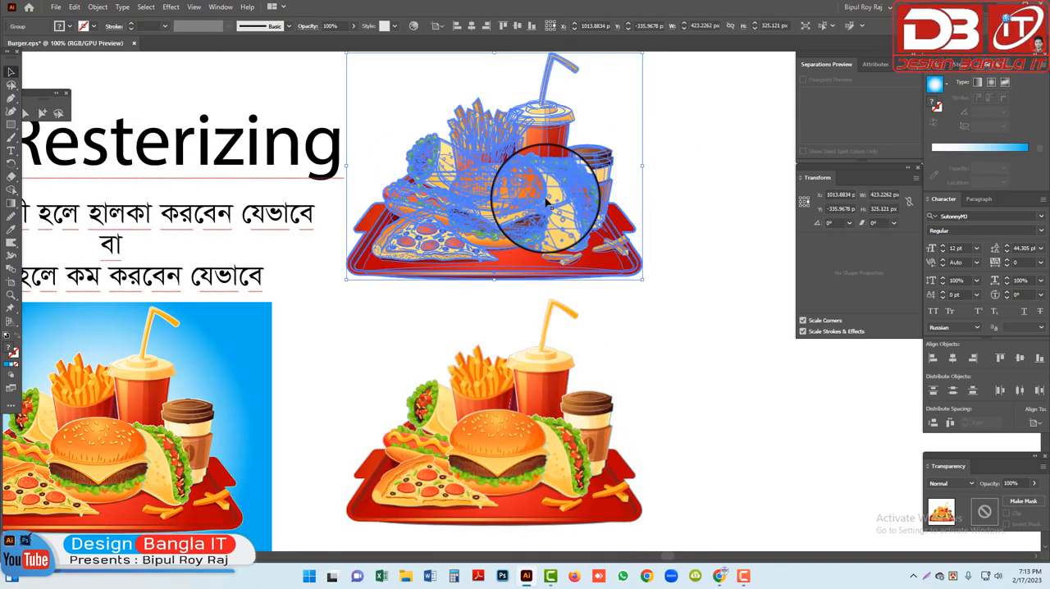
key(Tab)
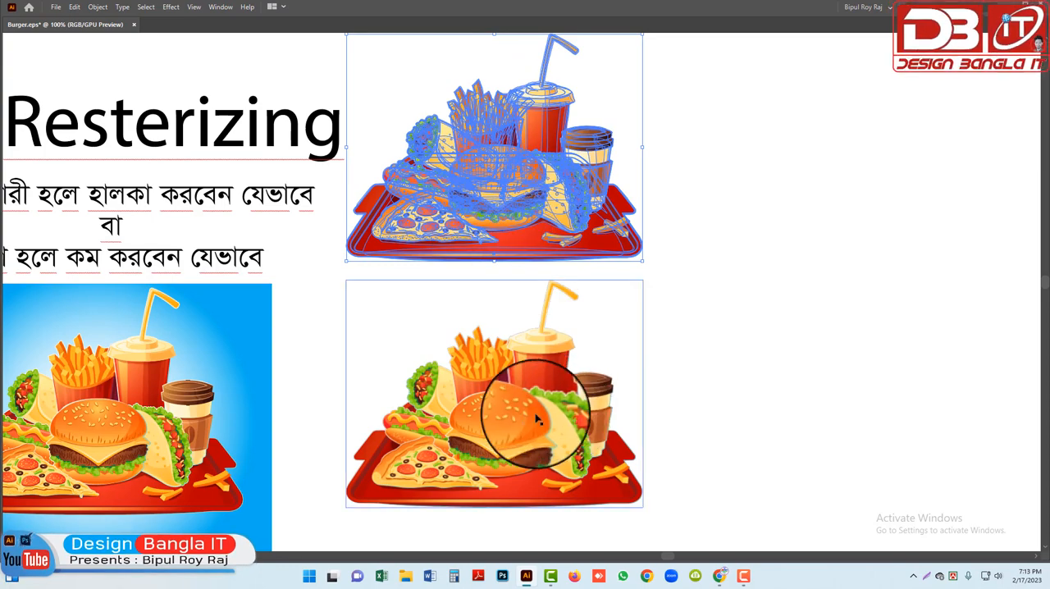
Shift the rasterized copy slightly up and to the right, closer beneath the vector copy
click(511, 422)
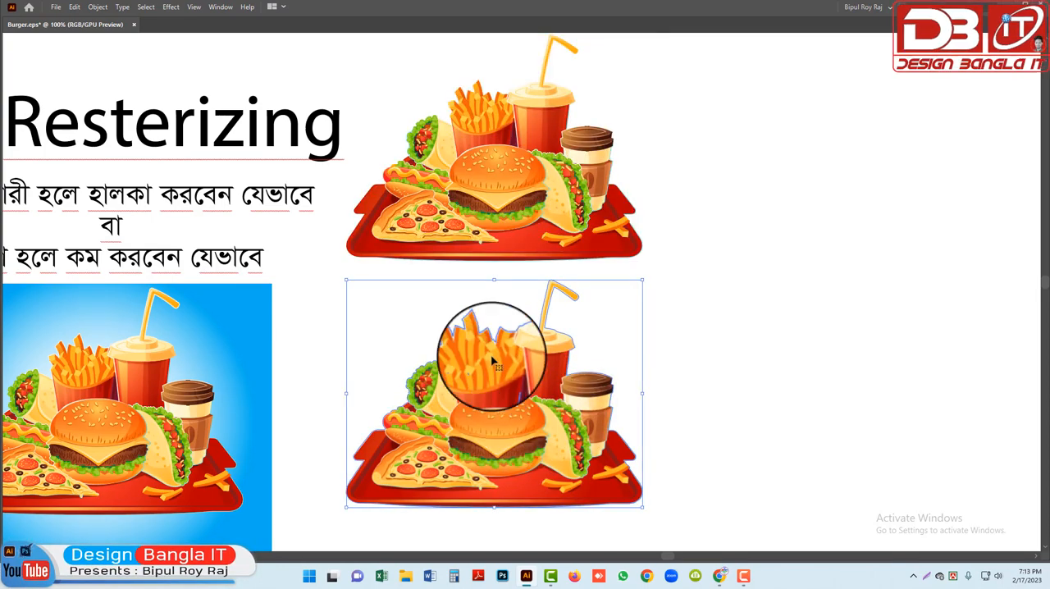
drag(501, 439, 518, 423)
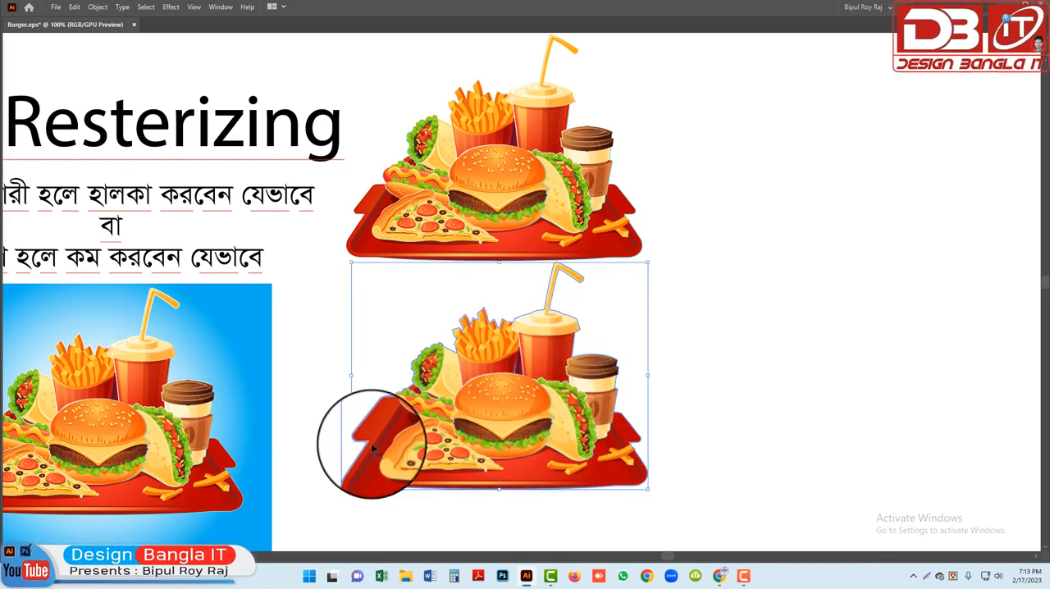
click(511, 179)
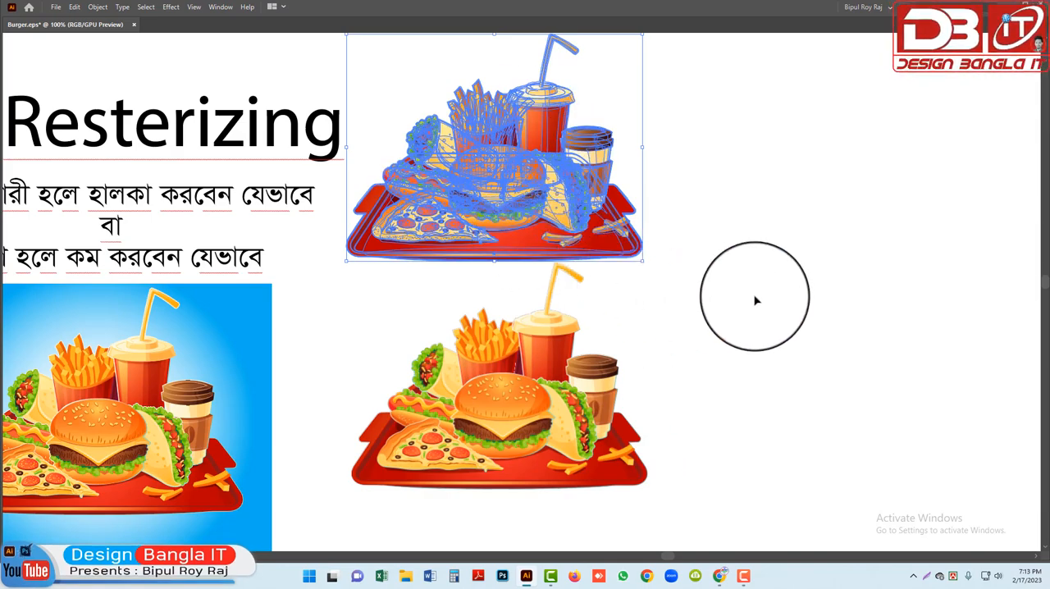
click(755, 311)
click(514, 406)
drag(537, 403, 680, 410)
key(ctrl+minus)
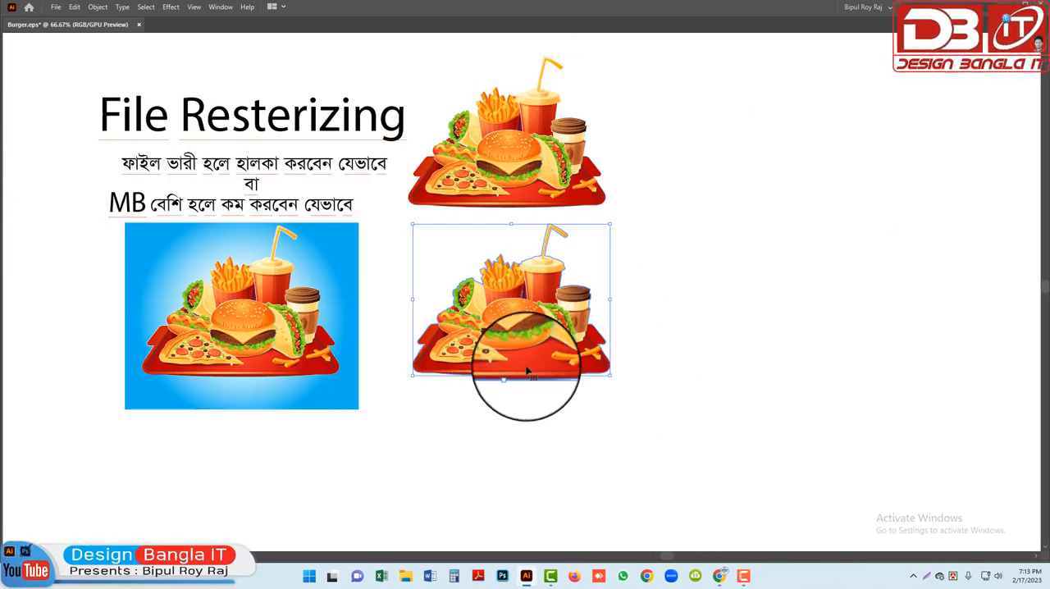
Move the vector food group off the gradient to the blank area on its left and place the rasterized copy on the gradient
click(345, 348)
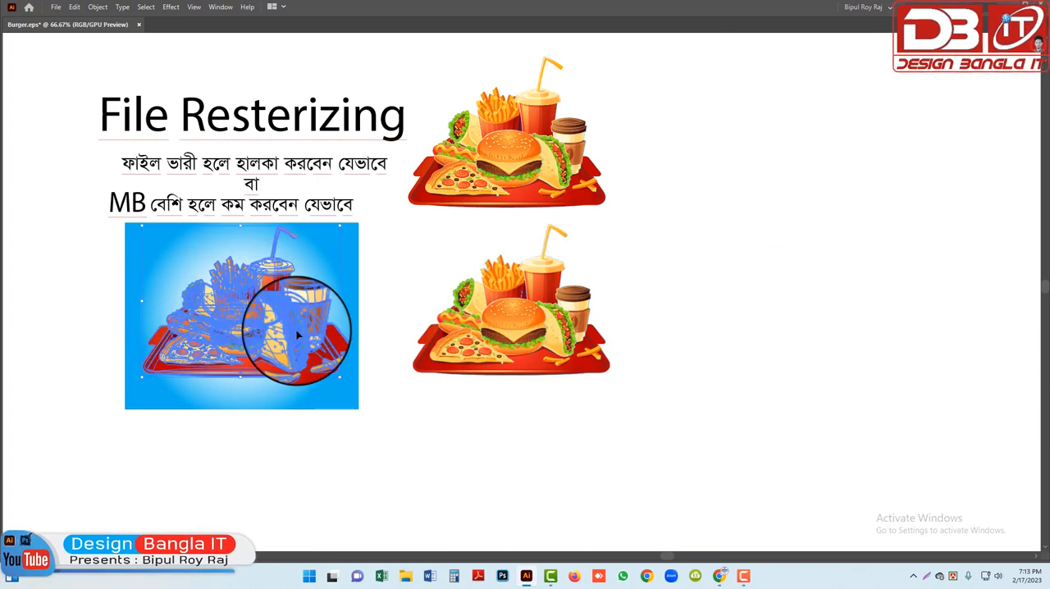
drag(390, 313, 522, 337)
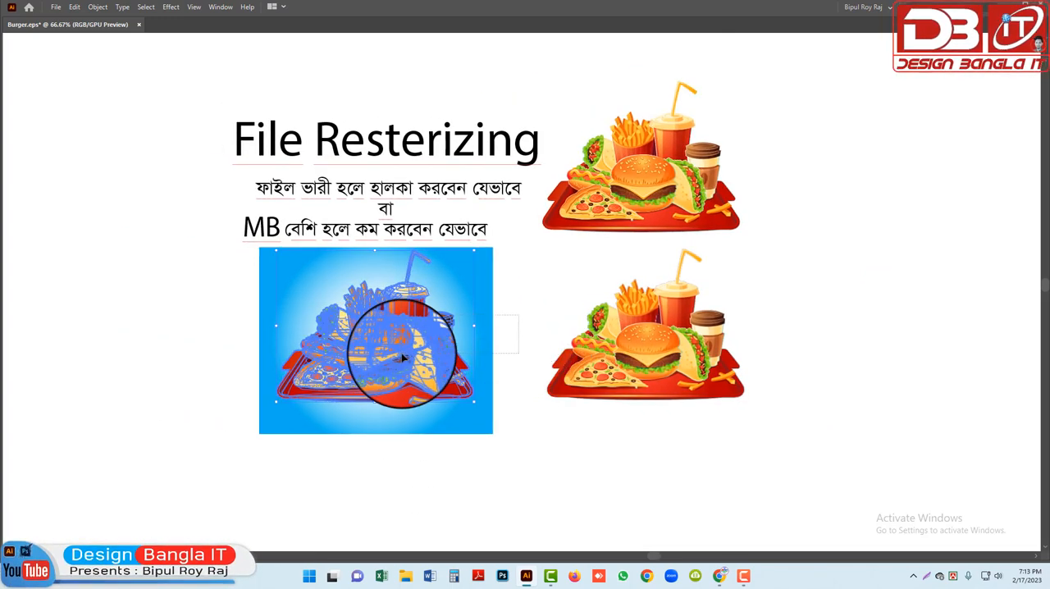
click(418, 347)
drag(351, 328, 98, 361)
drag(711, 361, 440, 366)
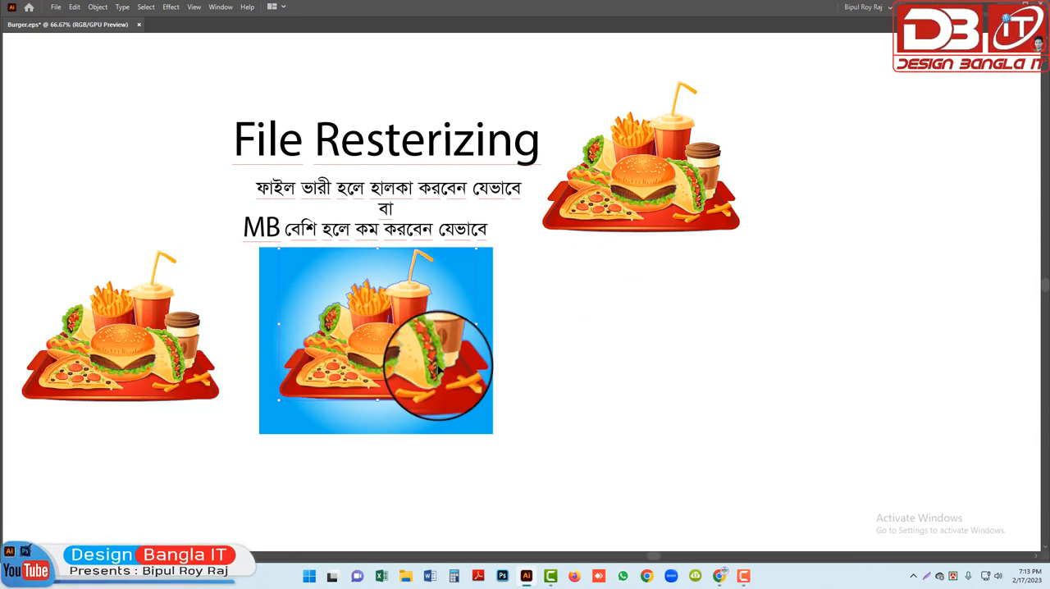
Inspect the quality of the rasterized food up close against the gradient background
click(555, 346)
drag(266, 271, 585, 391)
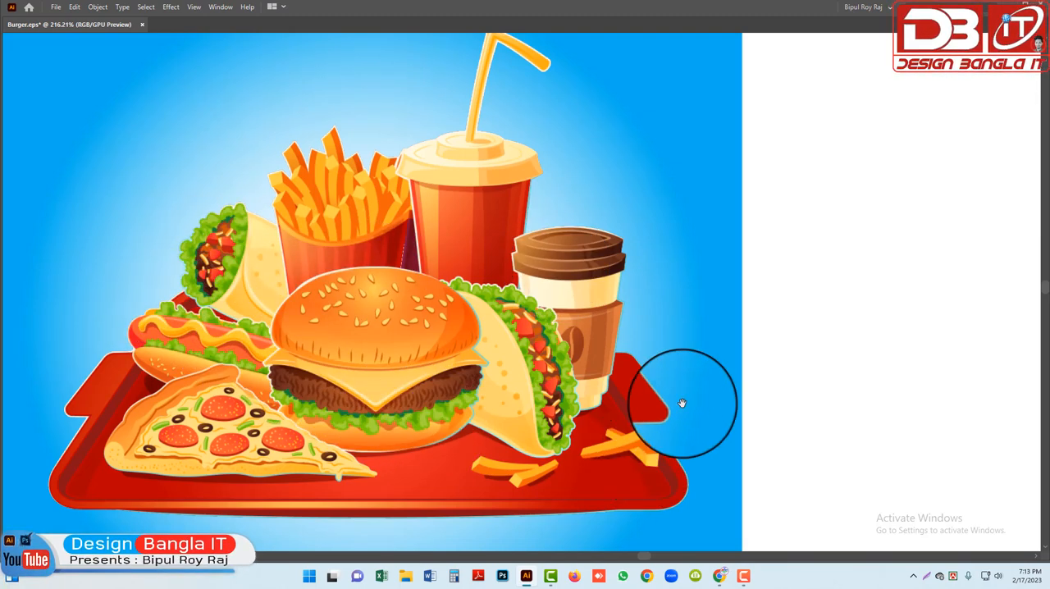
ctrl+alt+click(521, 310)
ctrl+alt+click(521, 310)
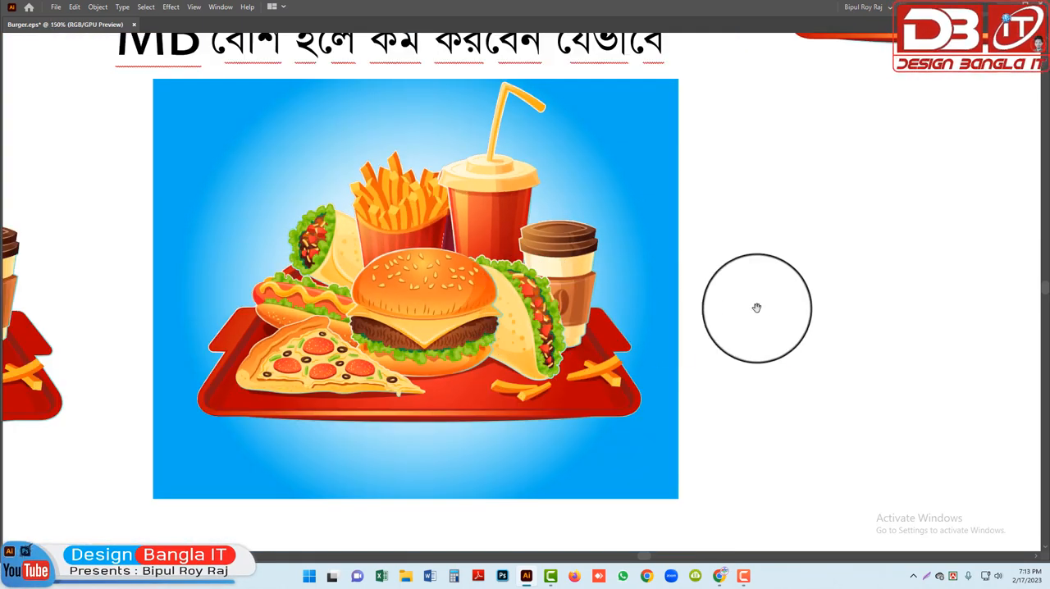
drag(768, 310, 689, 321)
ctrl+alt+click(689, 317)
Move the rasterized copy off the gradient to the right and put the vector food group back on it
drag(302, 343, 663, 345)
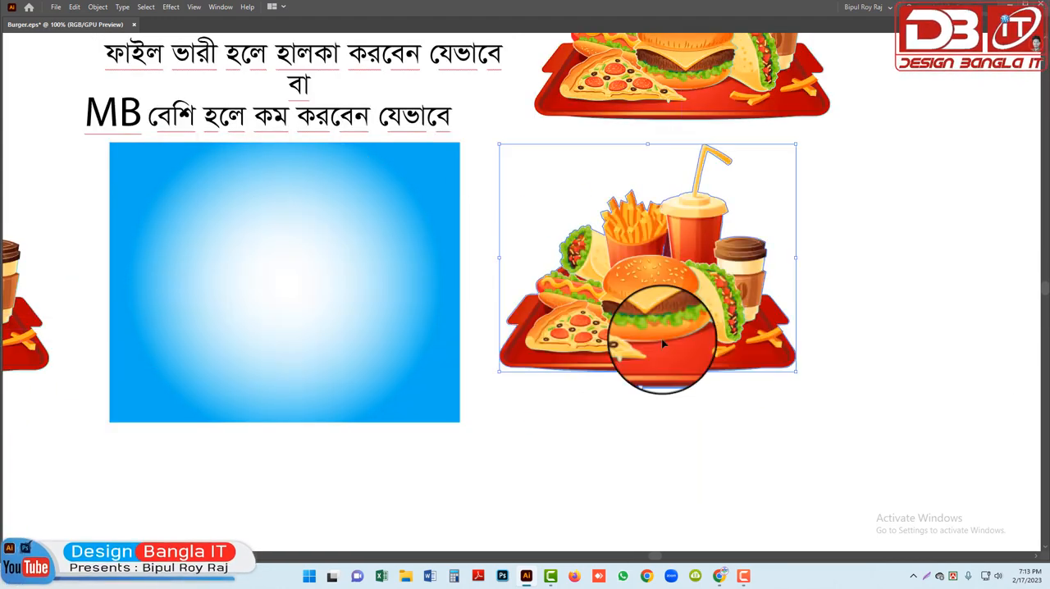
click(632, 279)
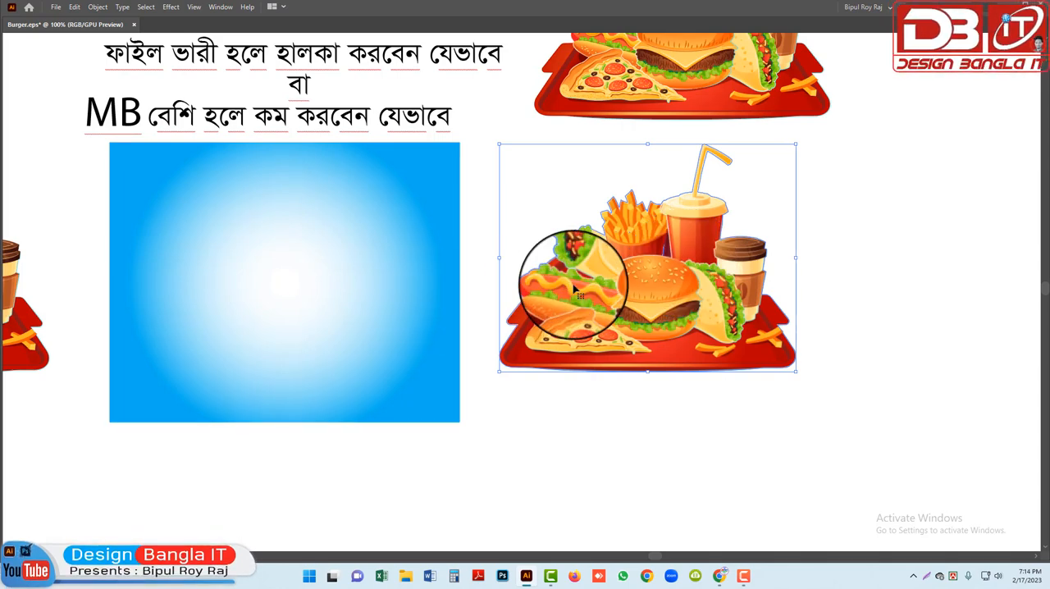
key(ctrl+minus)
drag(120, 317, 382, 337)
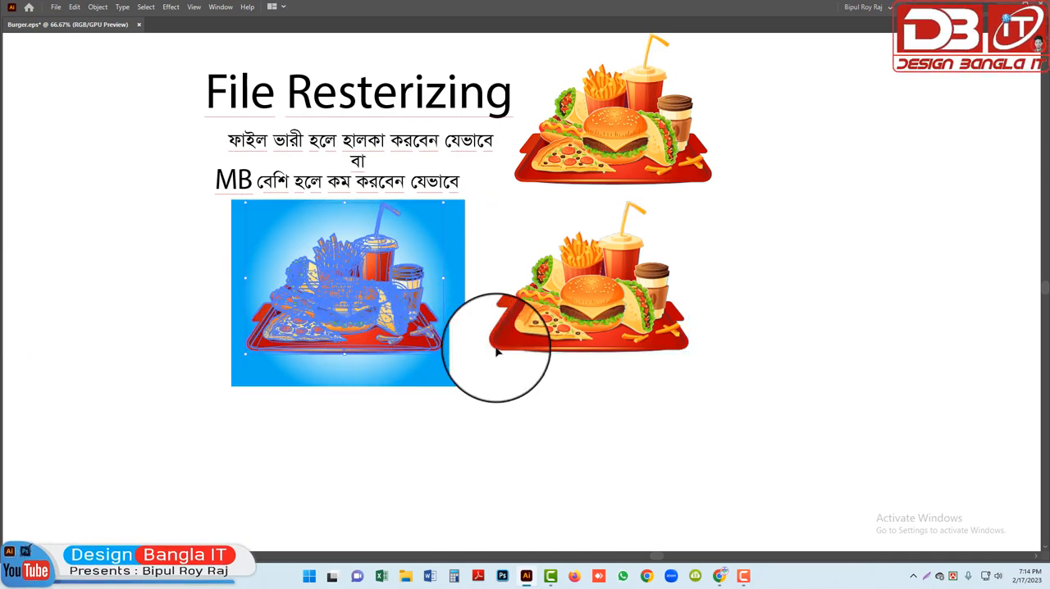
click(662, 413)
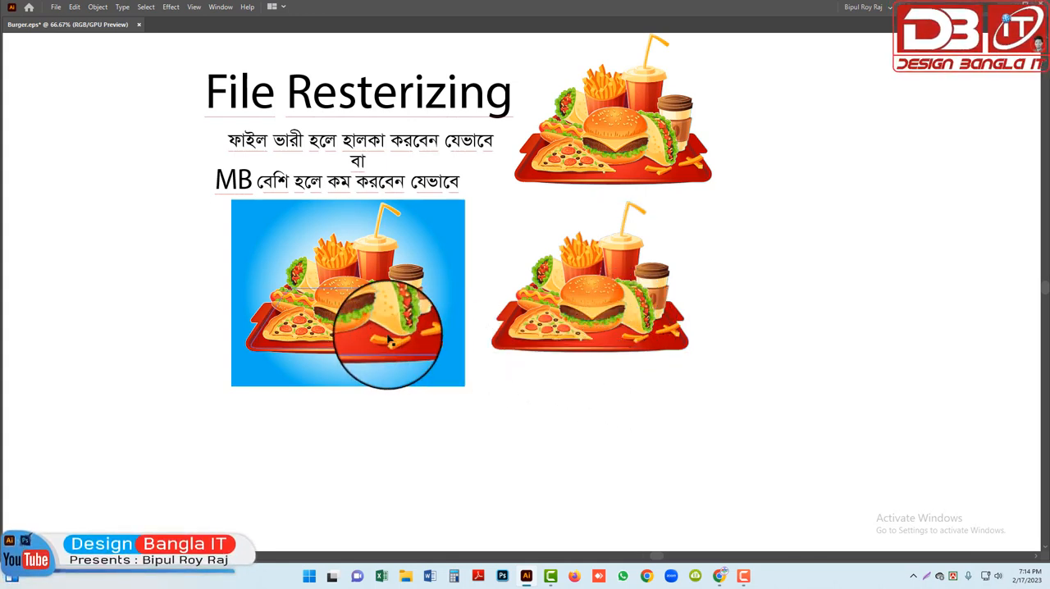
Nudge the vector food group slightly down, and rasterize it together with its gradient background with a clipping mask
drag(383, 317, 382, 354)
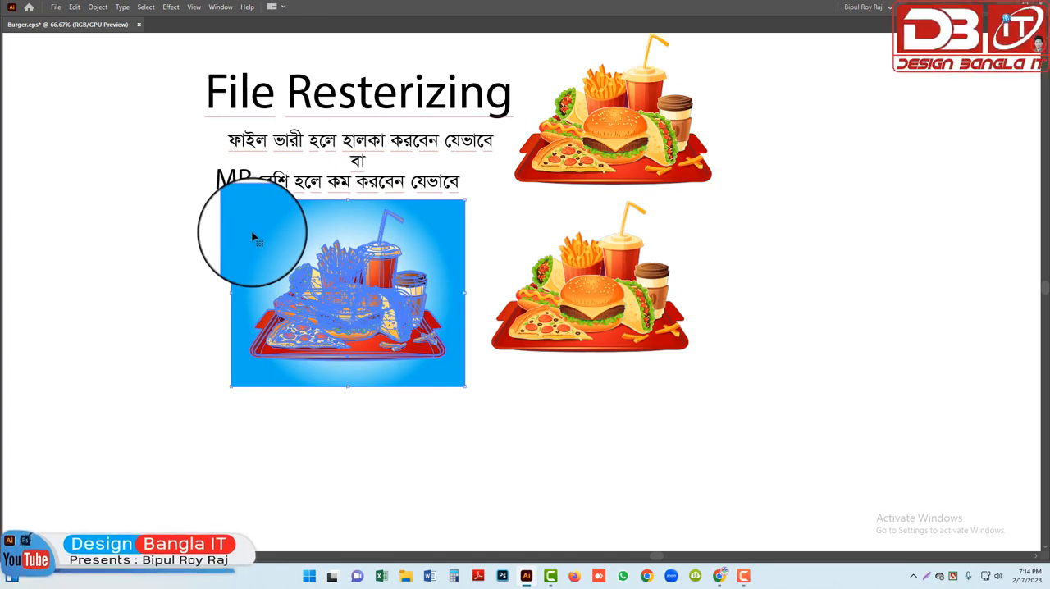
drag(159, 271, 382, 348)
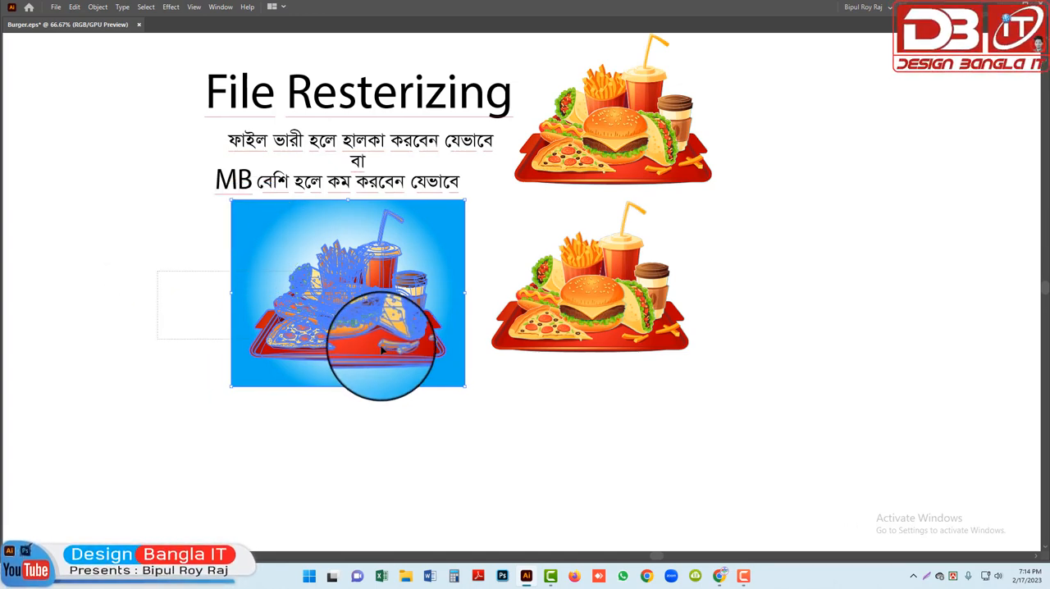
click(98, 8)
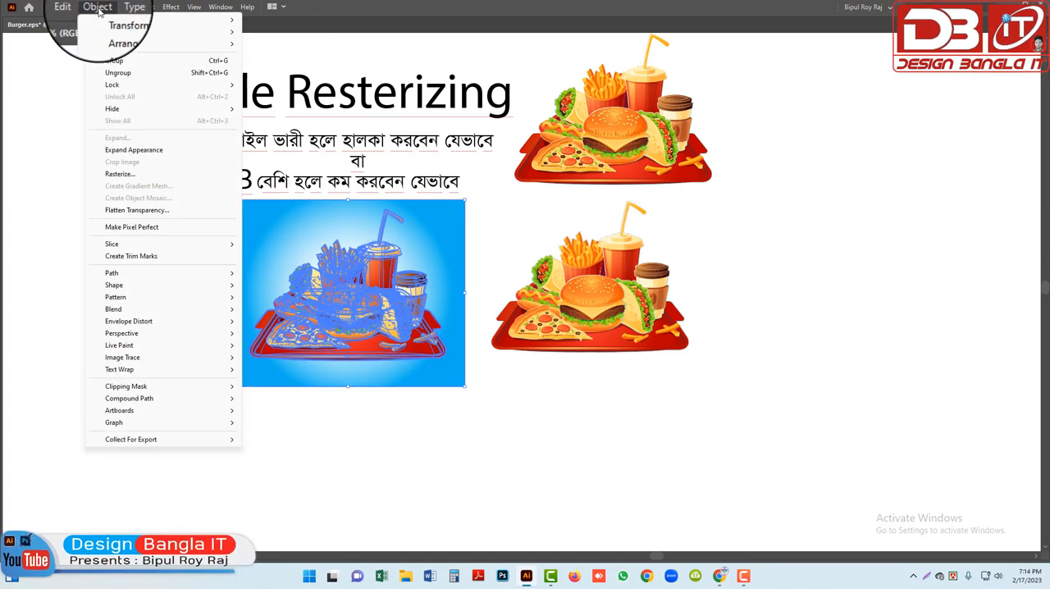
click(122, 172)
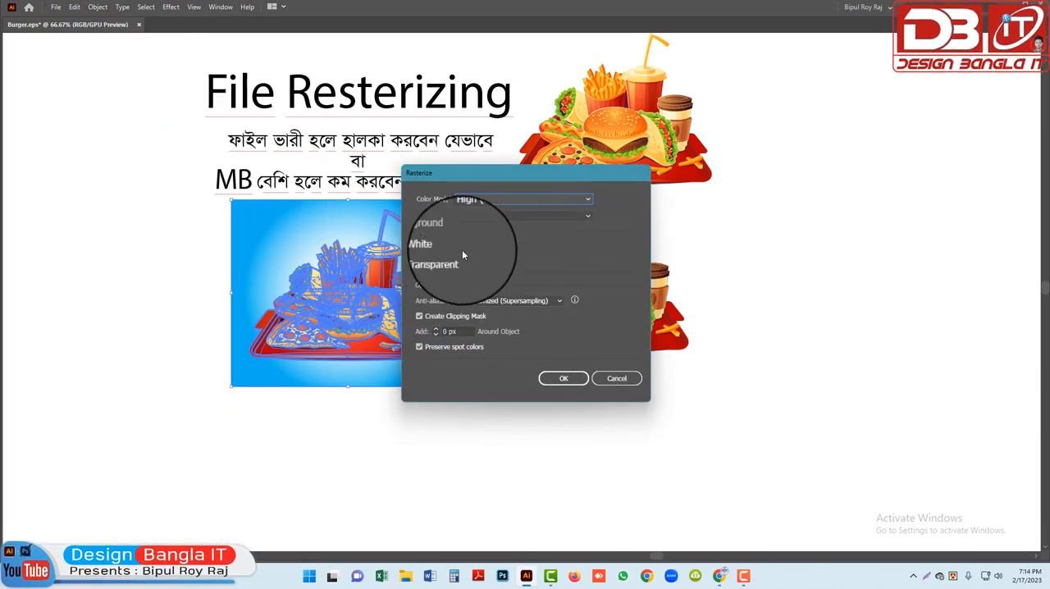
click(617, 379)
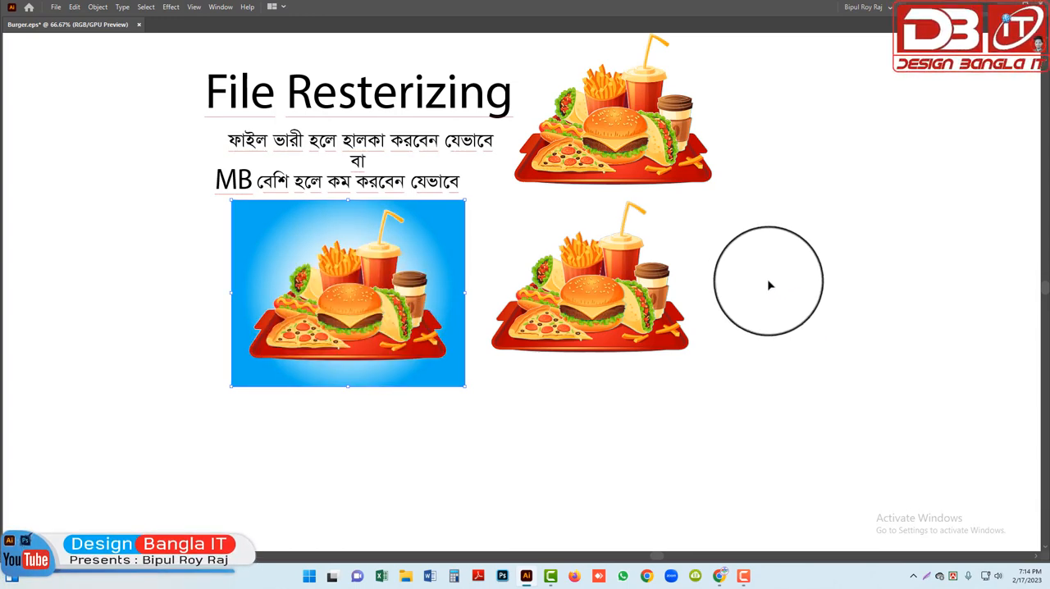
Move the rasterized food-and-background image slightly down and to the left, and deselect it
click(423, 318)
key(z)
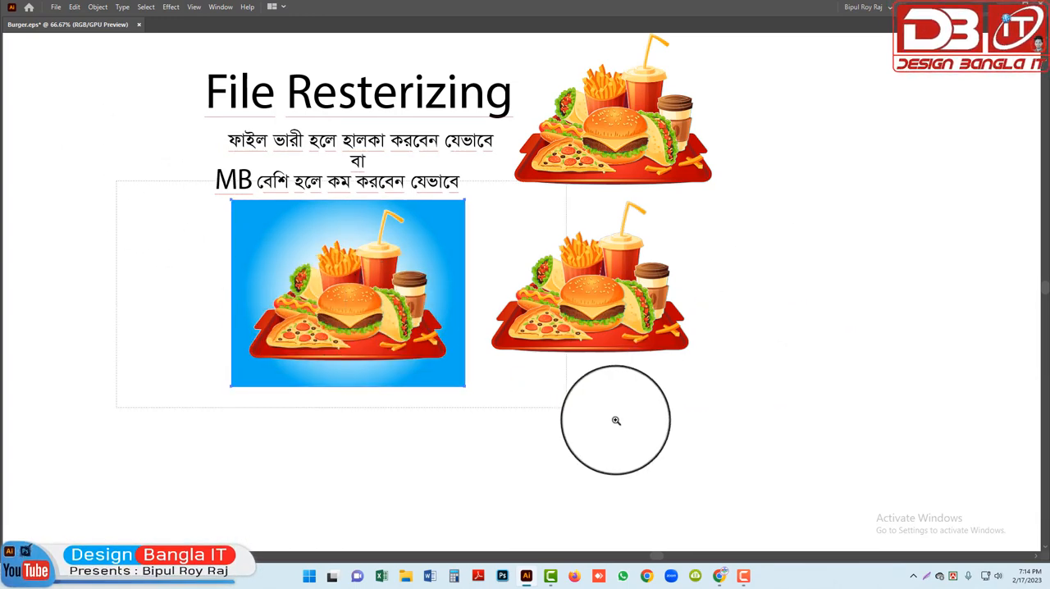
drag(616, 421, 640, 422)
key(v)
mouse_move(436, 312)
mouse_down()
mouse_move(375, 378)
mouse_move(438, 324)
mouse_up()
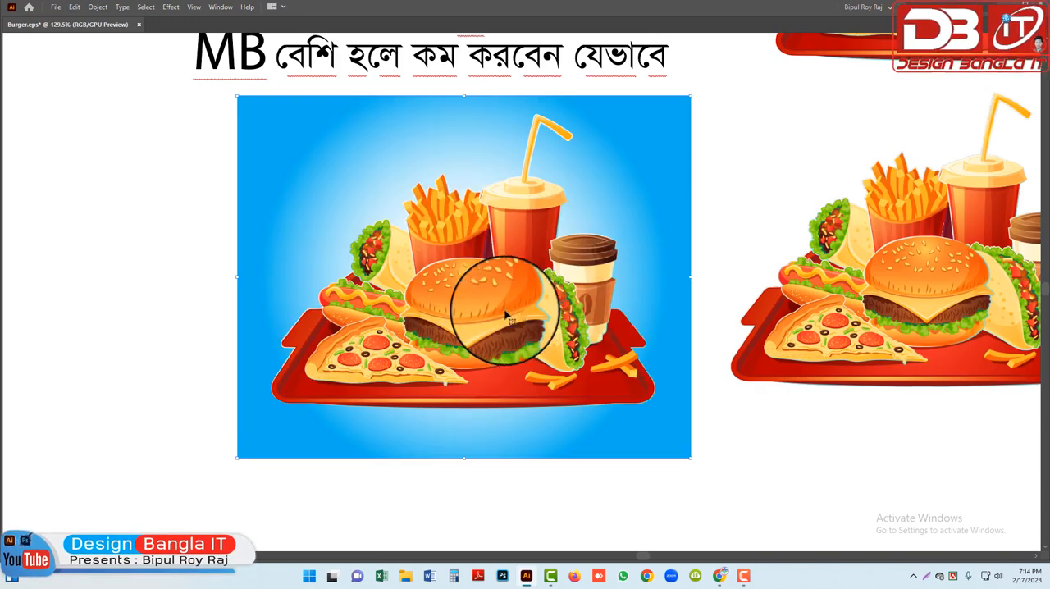
drag(505, 316, 481, 352)
click(715, 251)
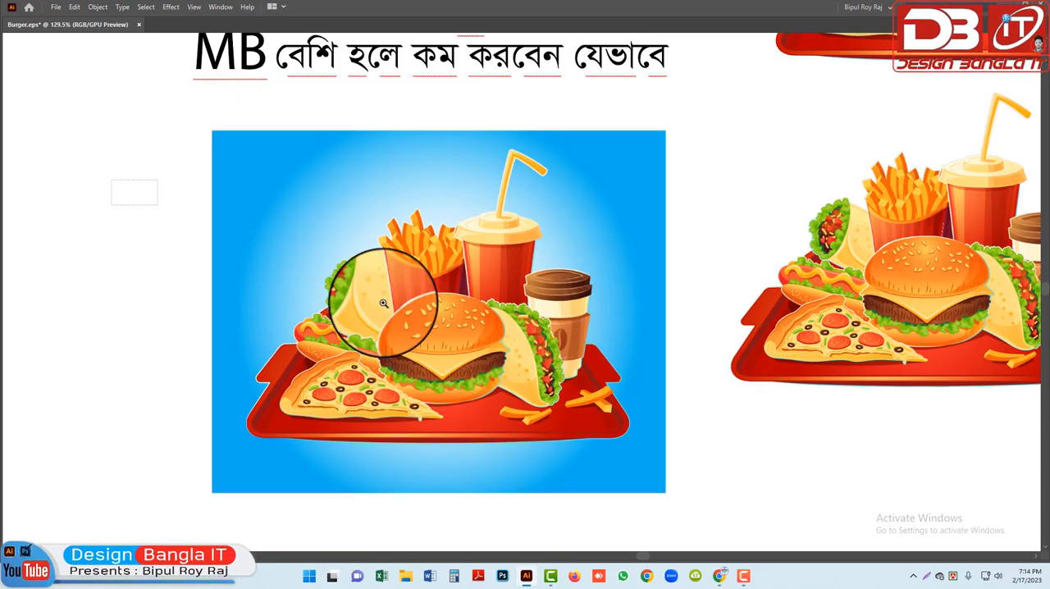
Inspect the rasterized food-and-background image up close and at actual size beside the separate food illustrations
drag(383, 304, 805, 468)
key(space)
drag(732, 261, 721, 308)
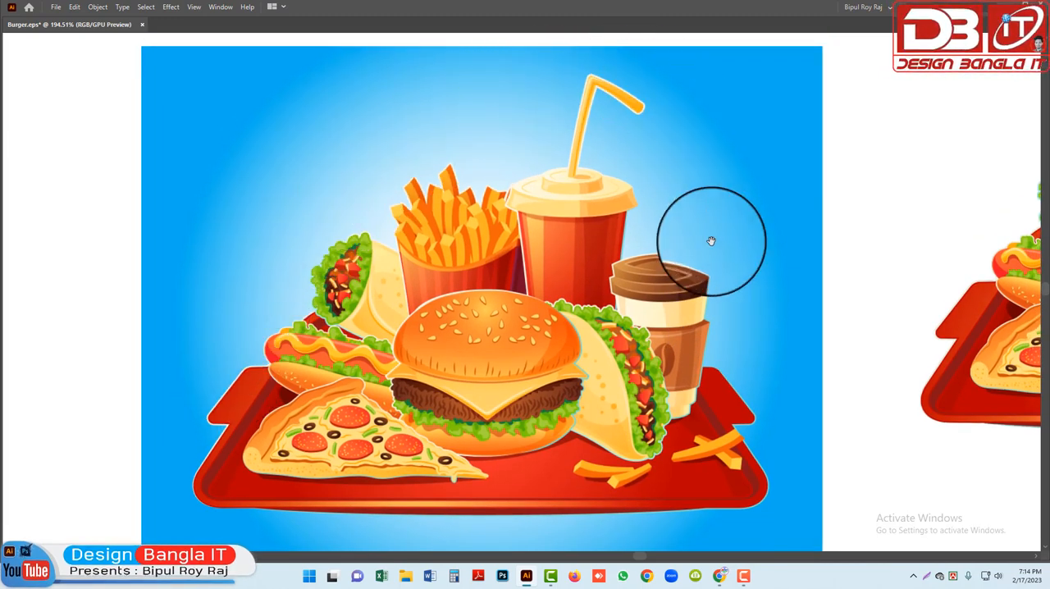
key(ctrl+1)
drag(659, 333, 651, 369)
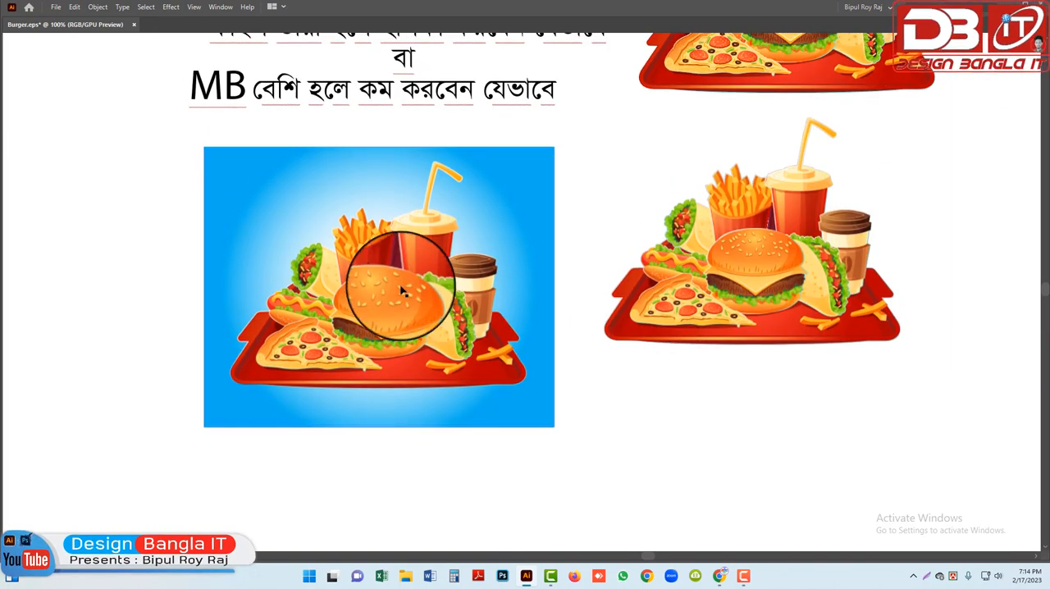
key(ctrl+minus)
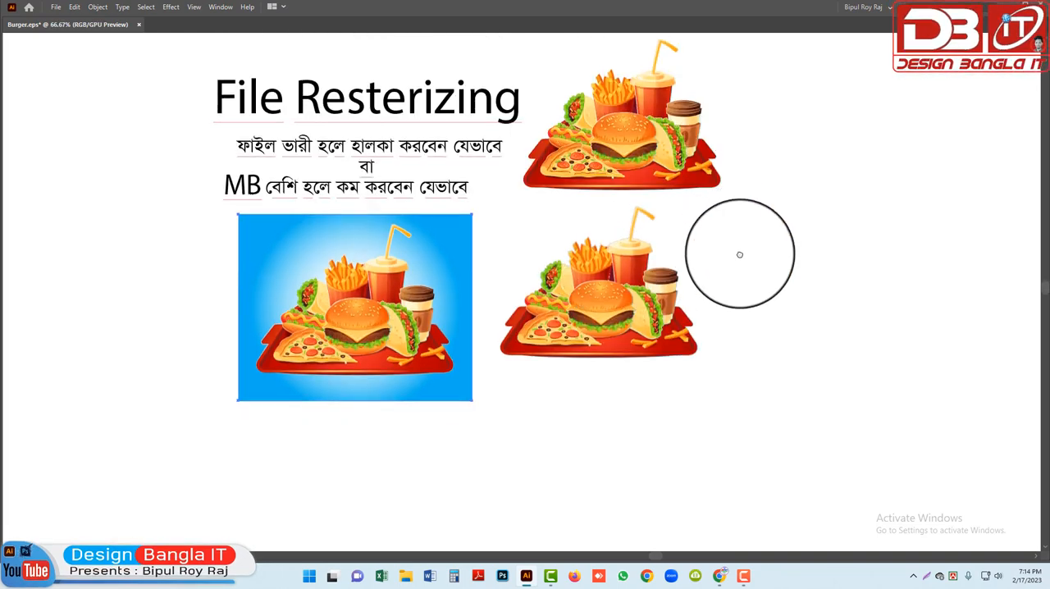
Arrange the vector food group and its rasterized copy in a row to the right of the gradient-background image, with the vector group in the middle
scroll(739, 254, up, 2)
click(648, 185)
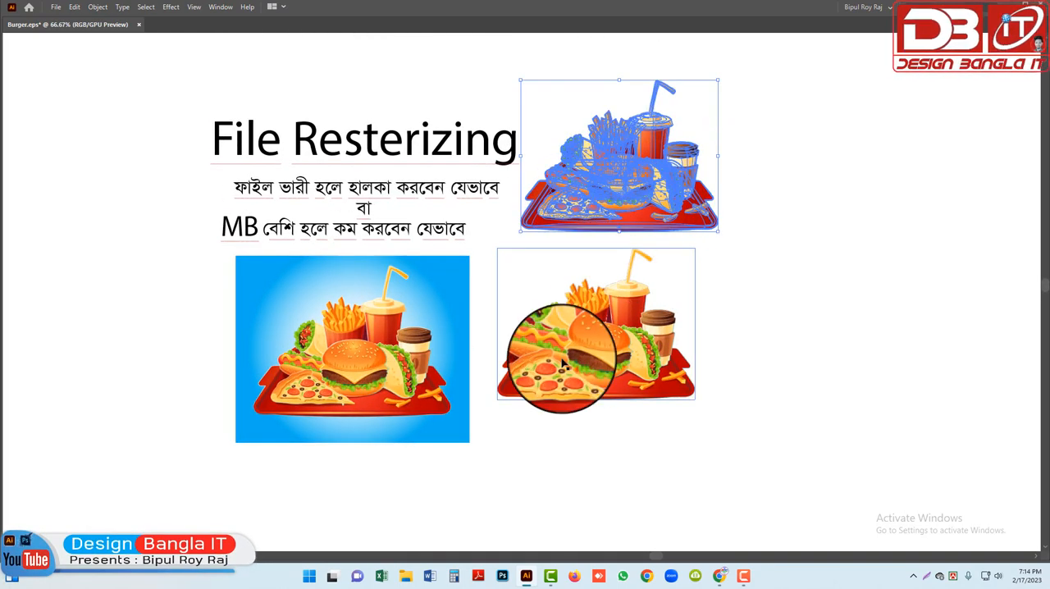
drag(563, 365, 731, 365)
drag(617, 185, 566, 353)
drag(739, 361, 755, 358)
click(685, 251)
drag(600, 356, 611, 359)
click(723, 284)
drag(690, 328, 631, 268)
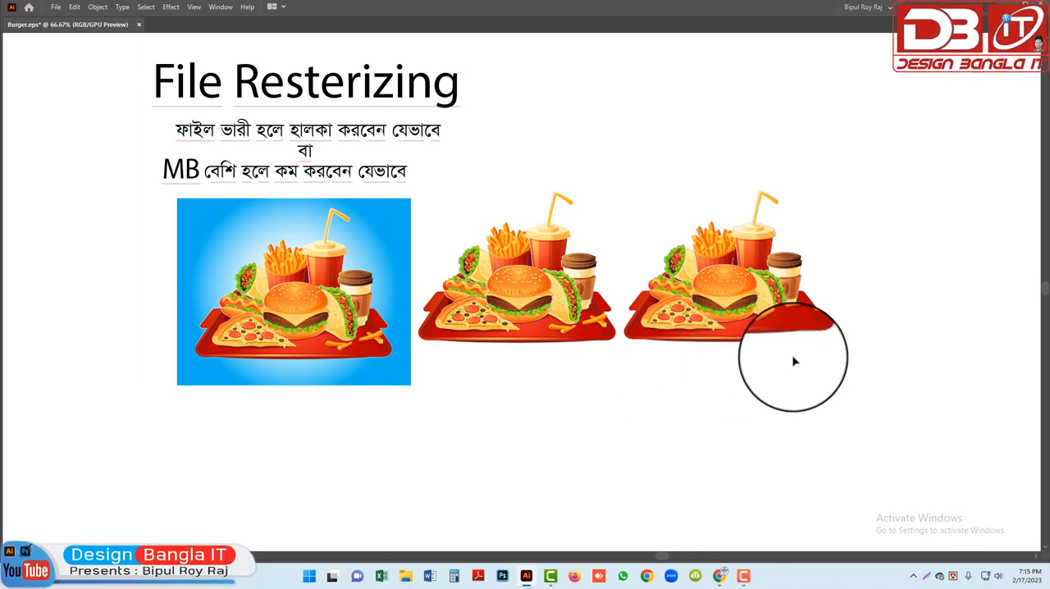
Compare the vector food group with its rasterized copy up close, selecting each to examine its paths
click(628, 308)
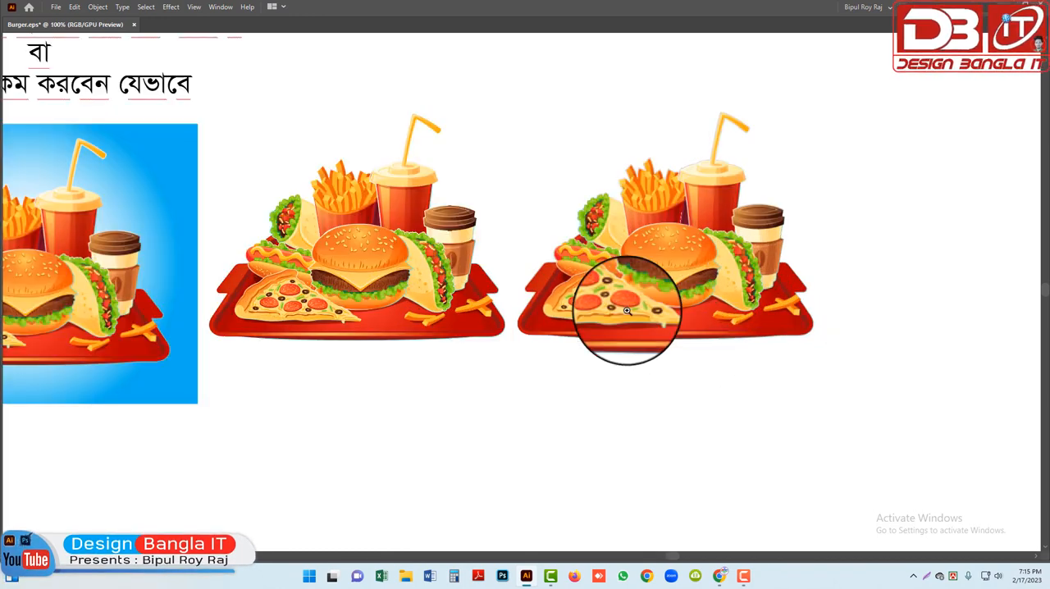
drag(713, 333, 710, 345)
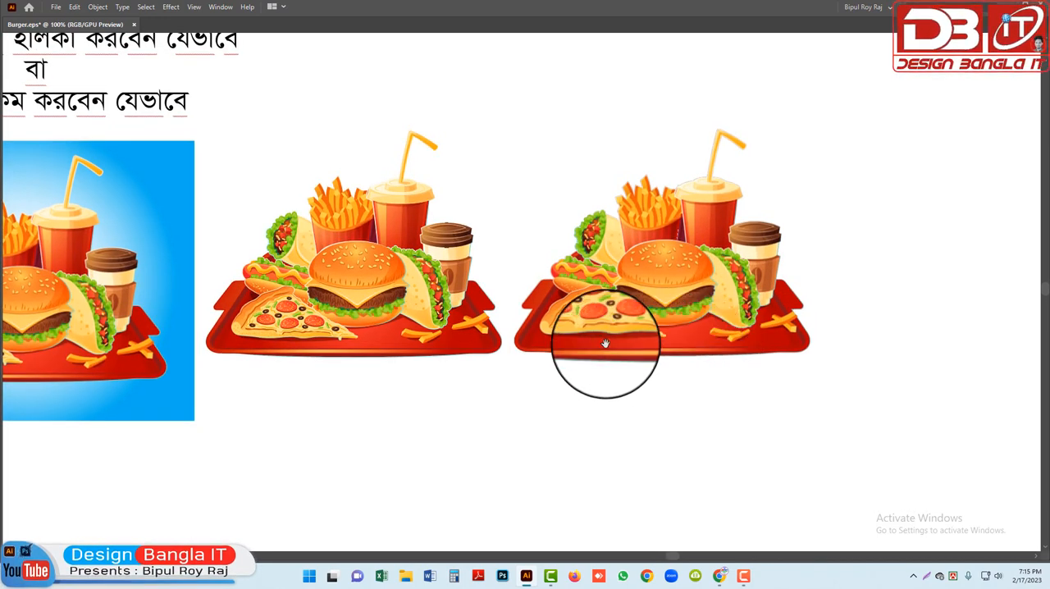
click(478, 305)
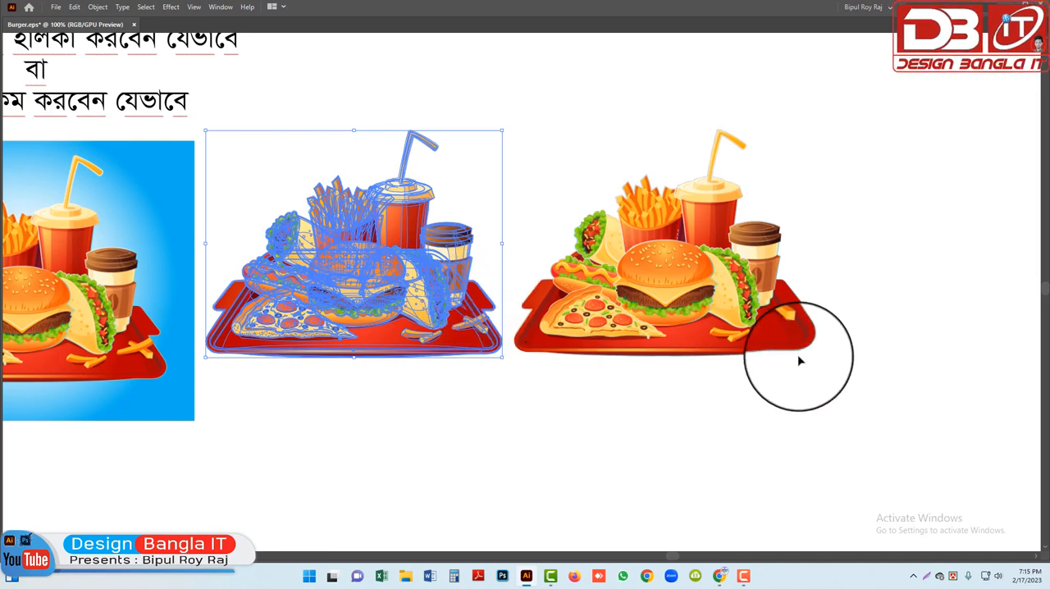
click(800, 302)
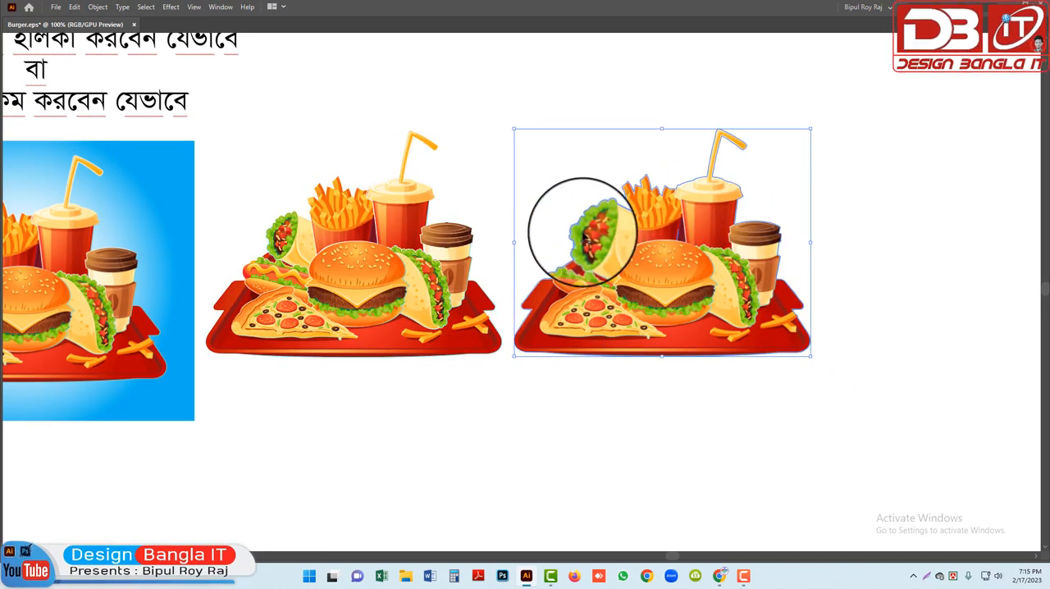
drag(270, 356, 565, 355)
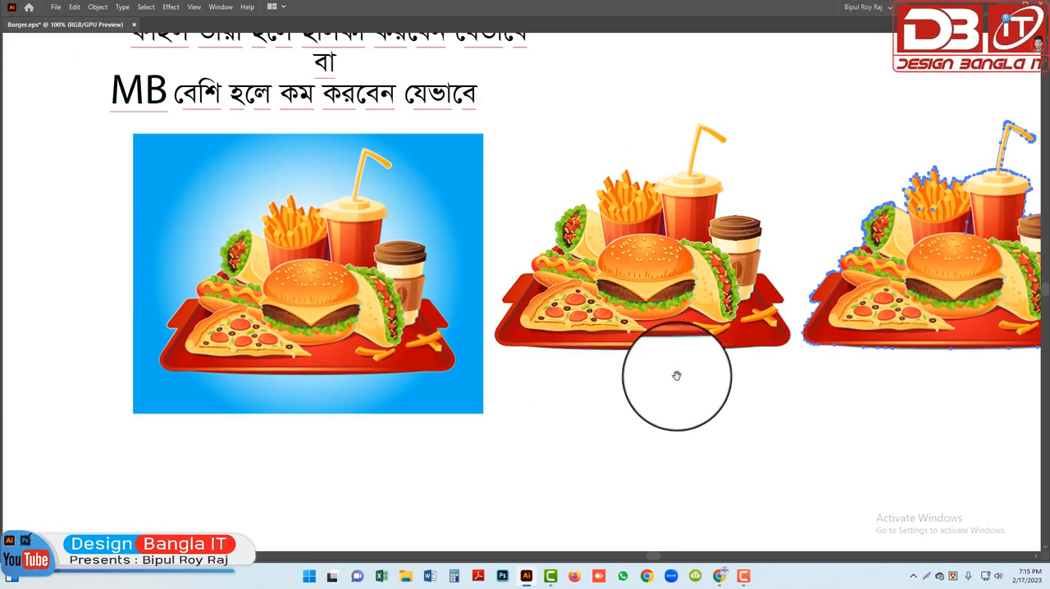
click(681, 322)
click(736, 410)
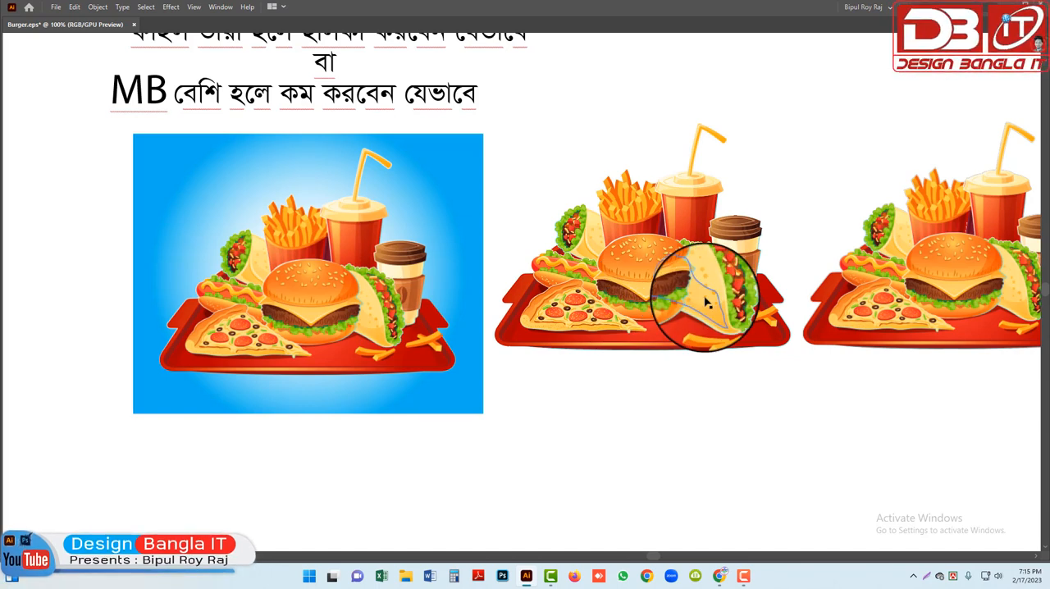
Select the rasterized food copy without background and examine the anchor points of its clipping outline
key(ctrl+minus)
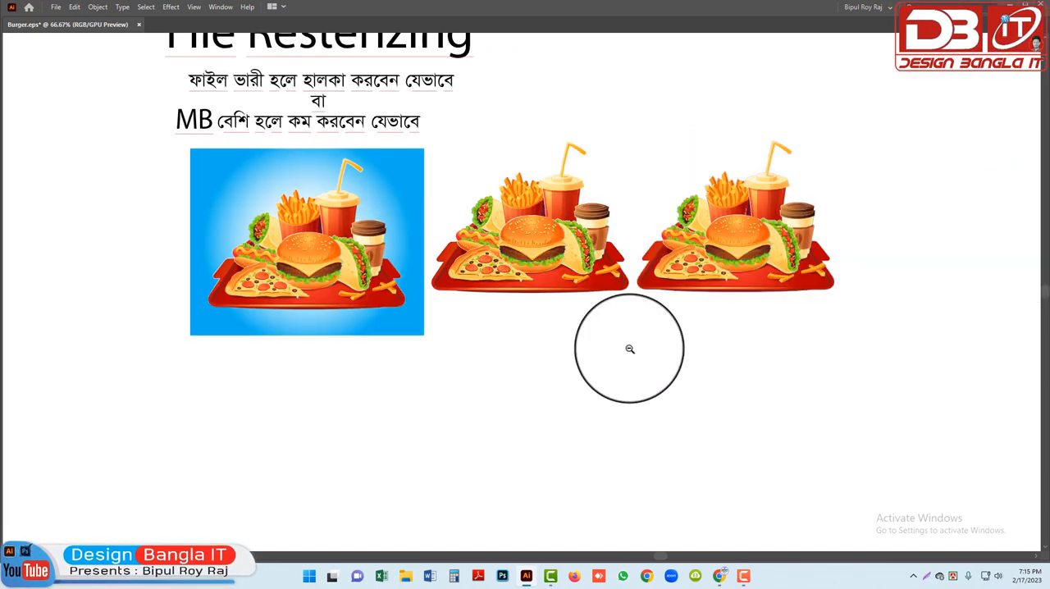
click(527, 235)
click(750, 252)
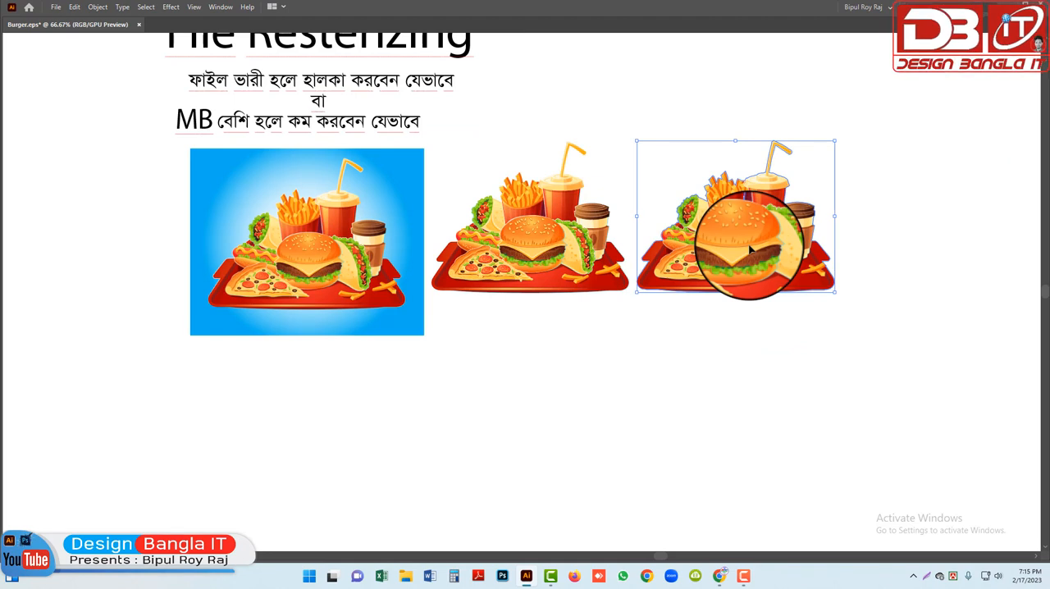
scroll(678, 310, up, 2)
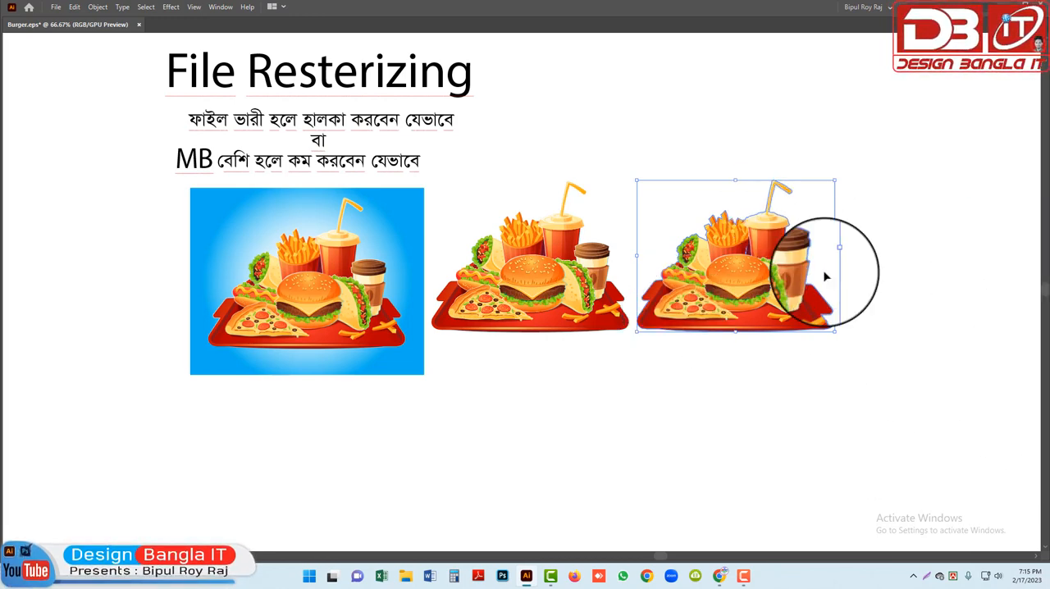
key(a)
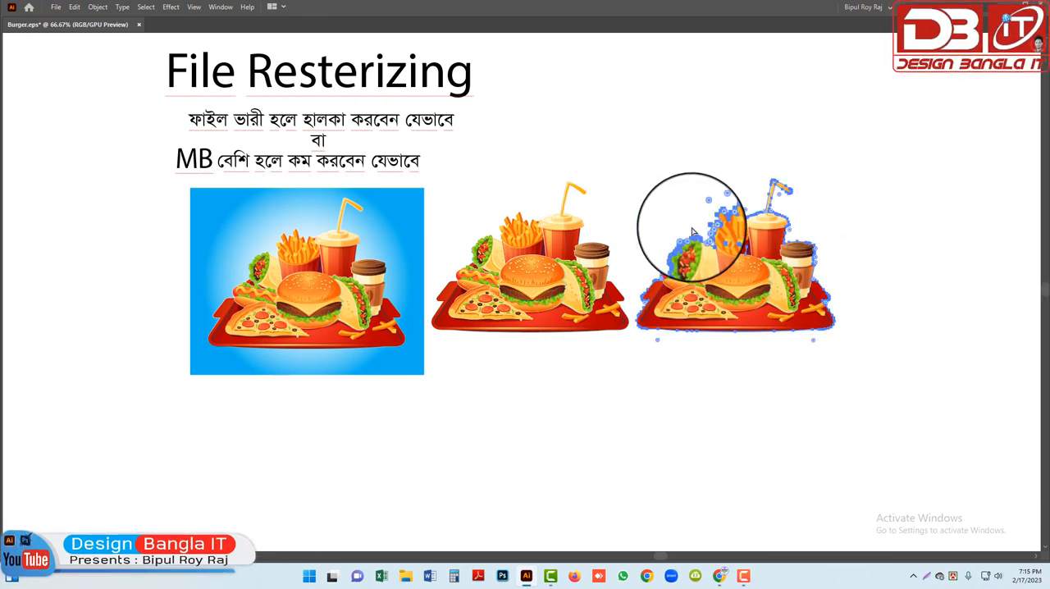
key(v)
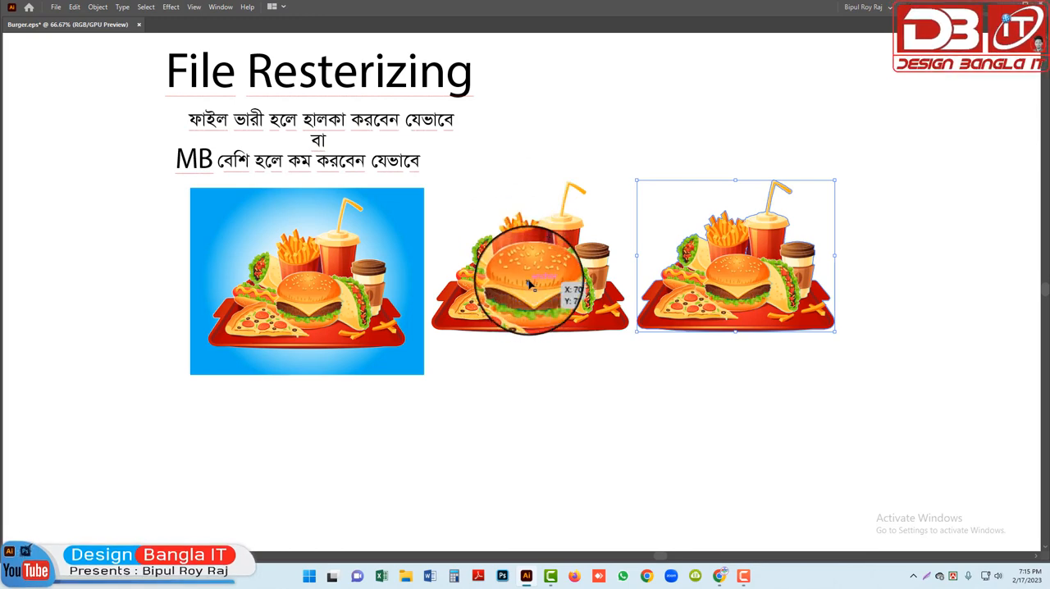
Delete the vector food group and the rasterized copy without background, keeping only the title text and the gradient-background image
click(530, 284)
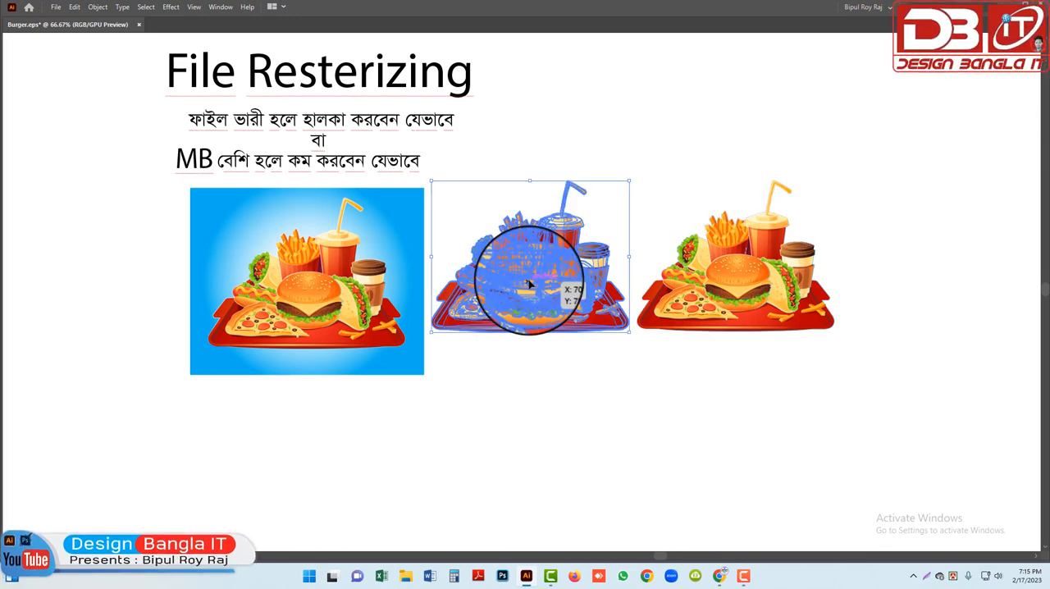
key(Delete)
drag(745, 293, 567, 301)
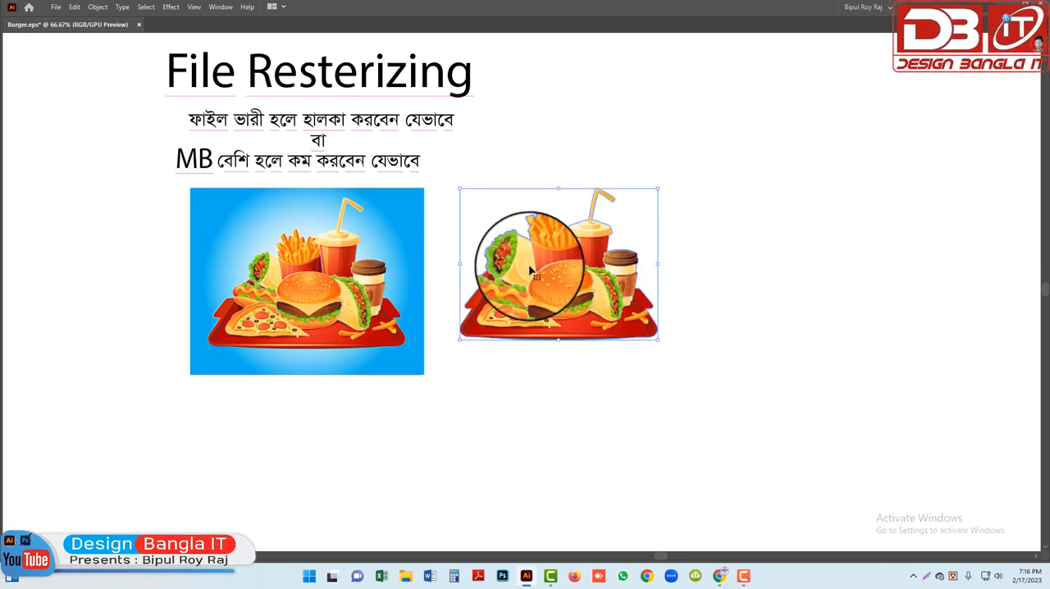
key(Delete)
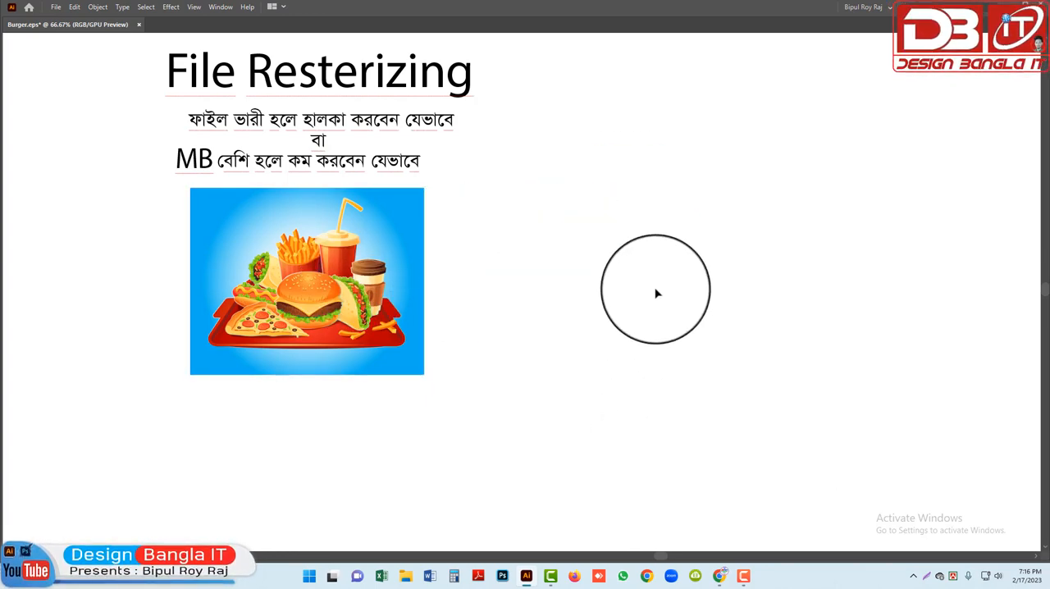
Save the document to the Desktop as Burger-02.eps in Illustrator EPS format, using the Illustrator 2020 EPS version
key(ctrl+shift+s)
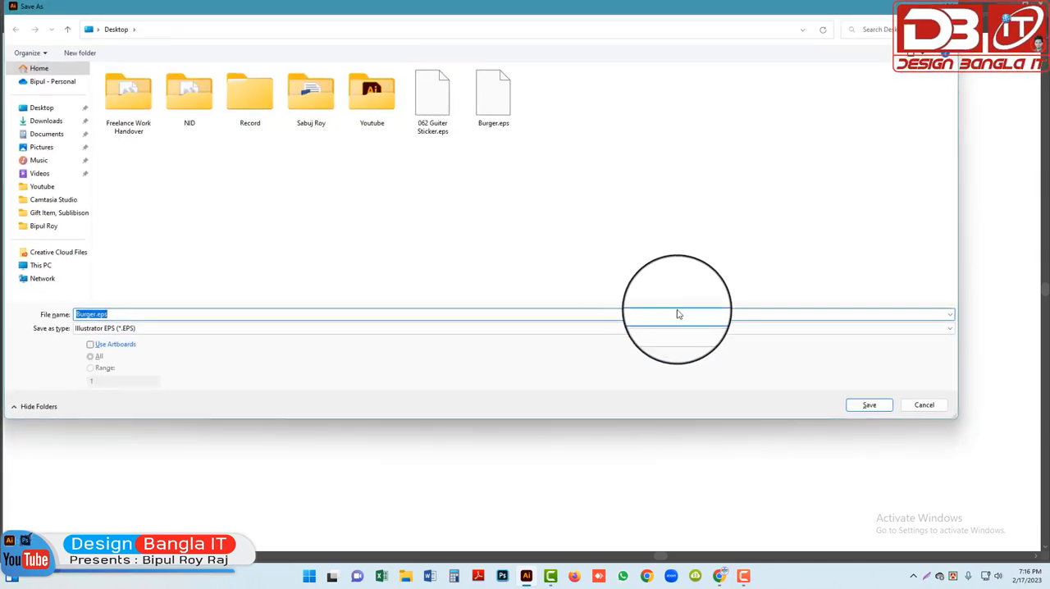
click(144, 318)
click(96, 314)
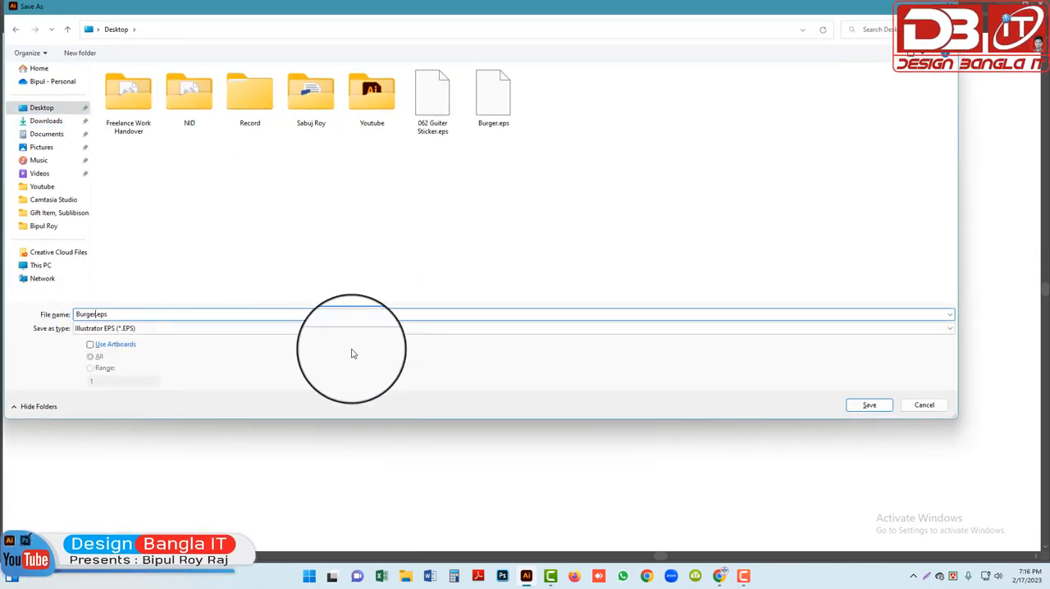
text(-02)
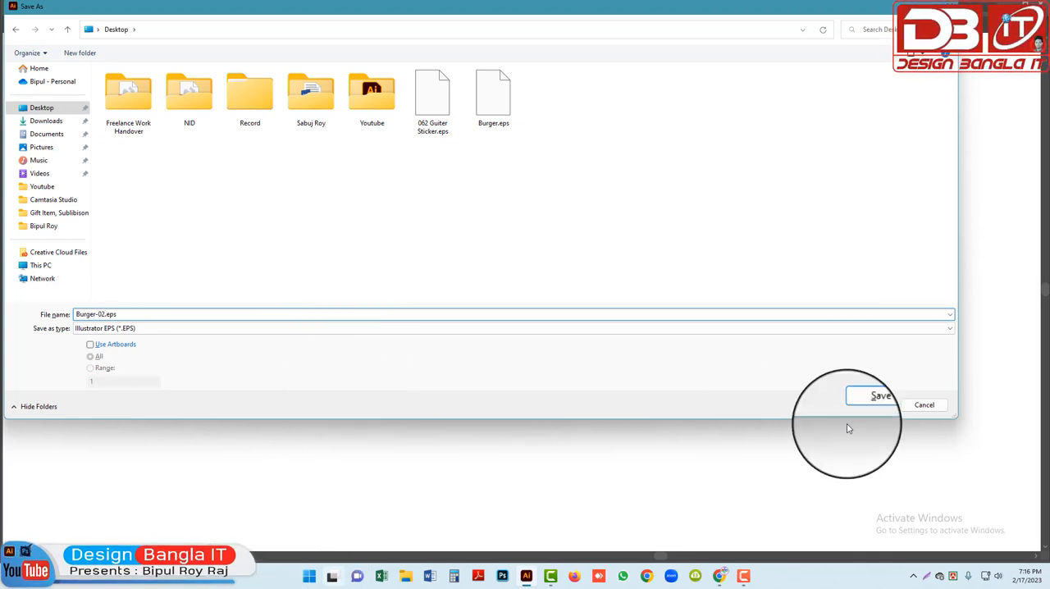
click(891, 407)
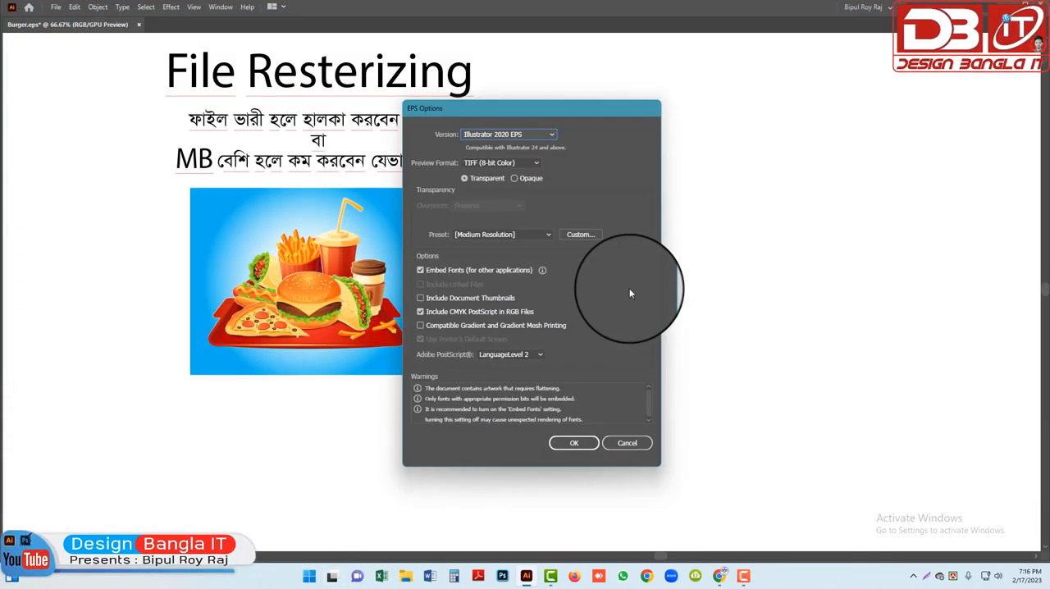
click(574, 442)
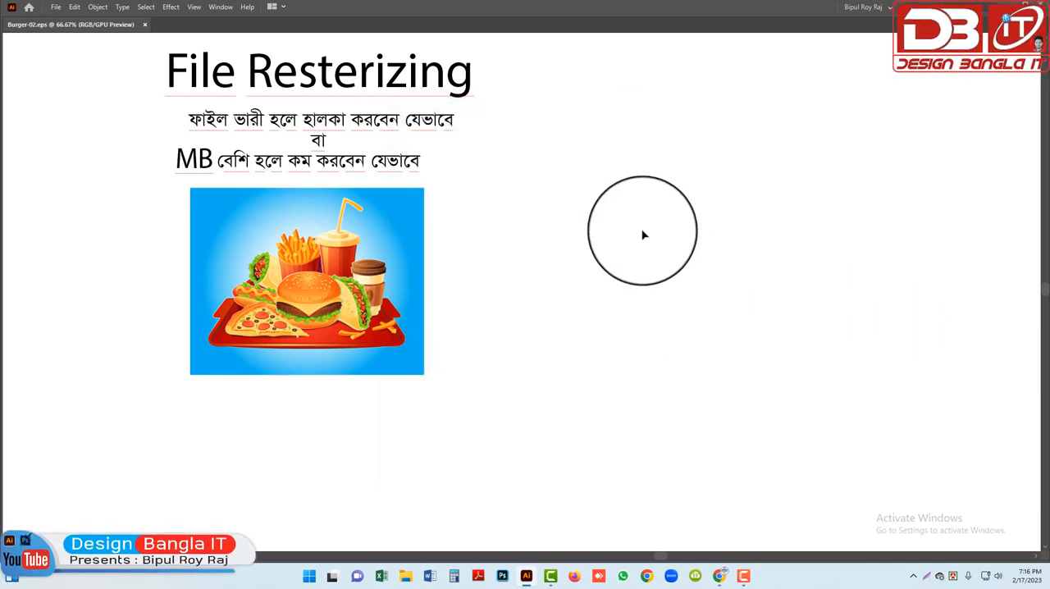
Select the rasterized food-and-background image in the saved file and examine it up close
scroll(113, 82, up, 1)
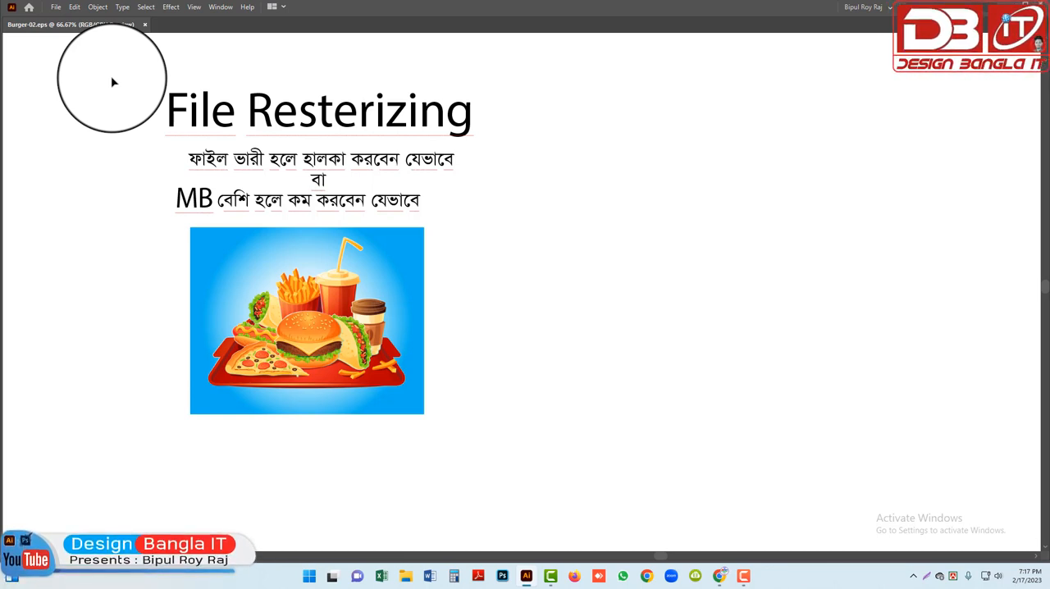
key(z)
drag(103, 178, 602, 451)
drag(472, 366, 521, 388)
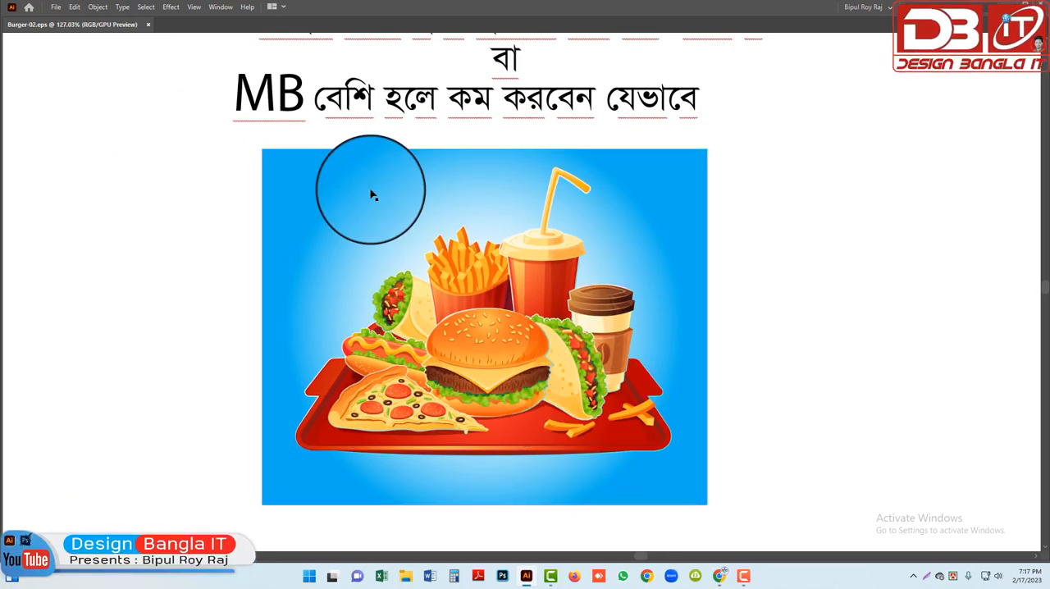
click(506, 352)
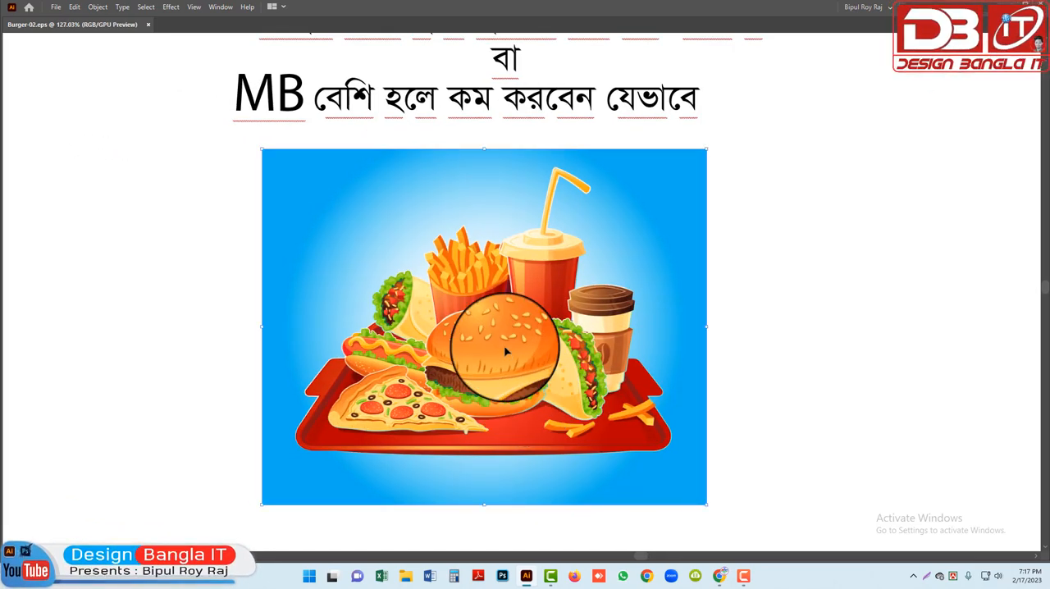